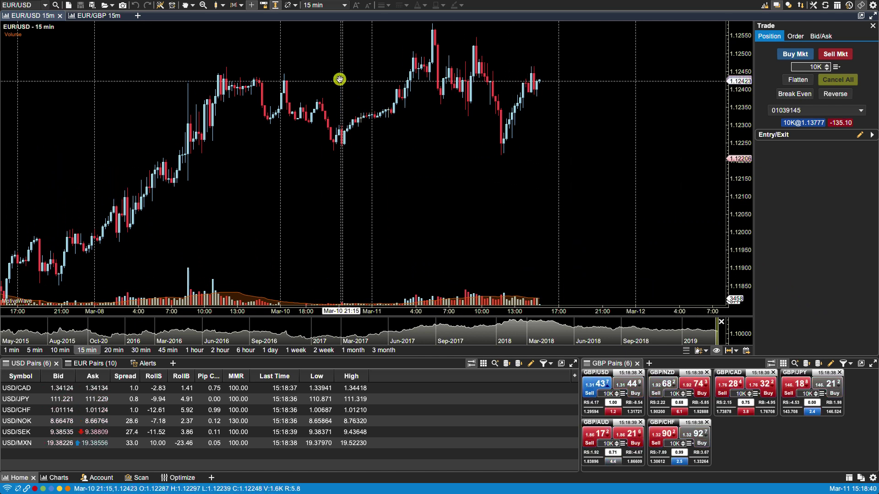
- Open Preferences from the Configure menu, then cancel it without saving
mouse_move(260, 3)
left_click(235, 5)
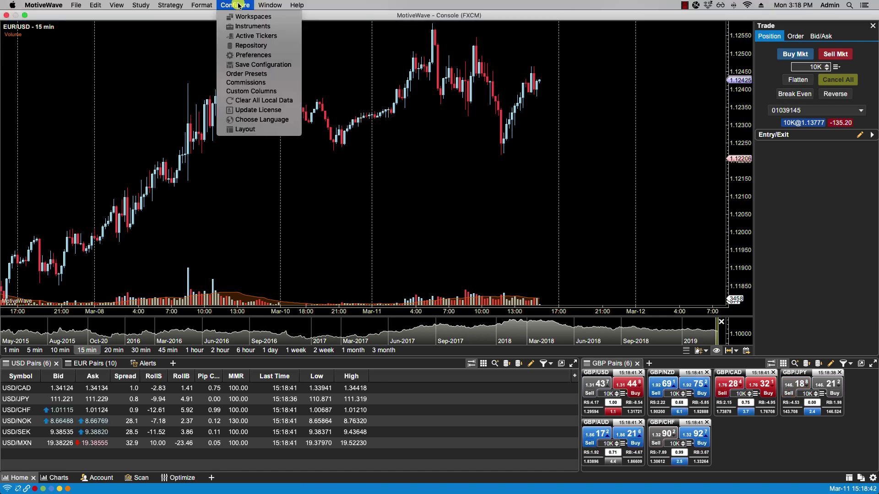
left_click(275, 49)
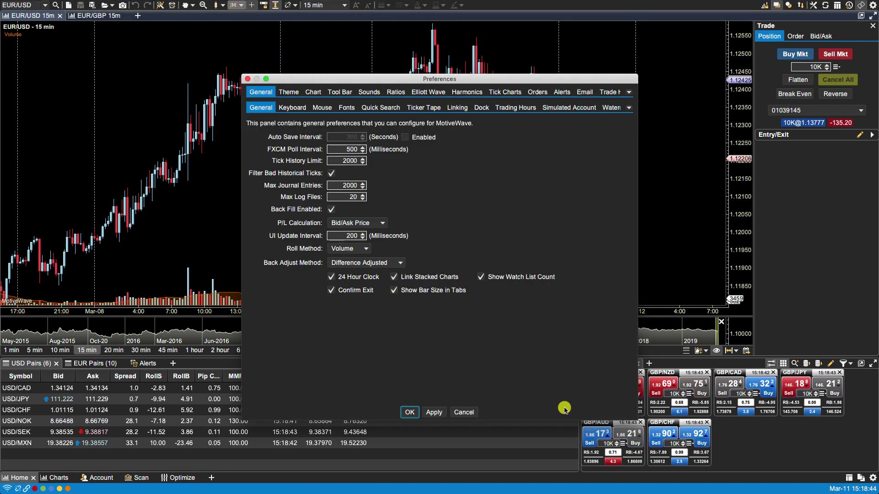
left_click(463, 413)
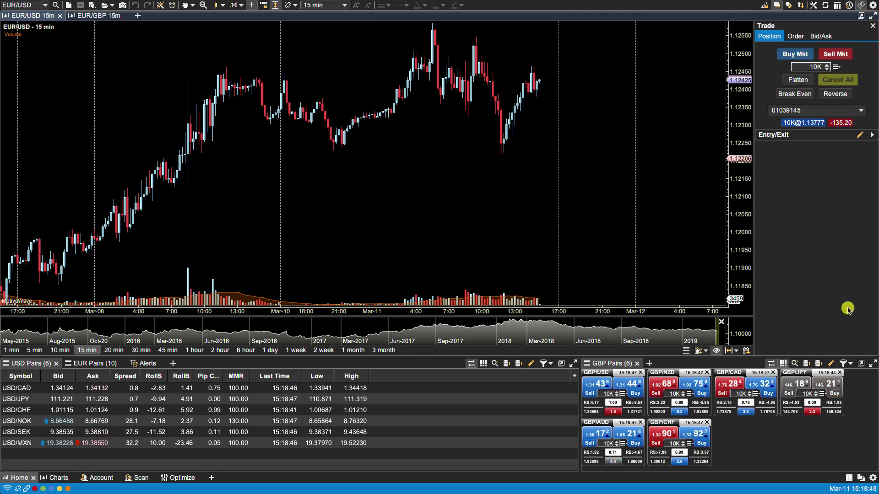
- Reopen Preferences via the gear icon and show the General > Dock settings
left_click(873, 478)
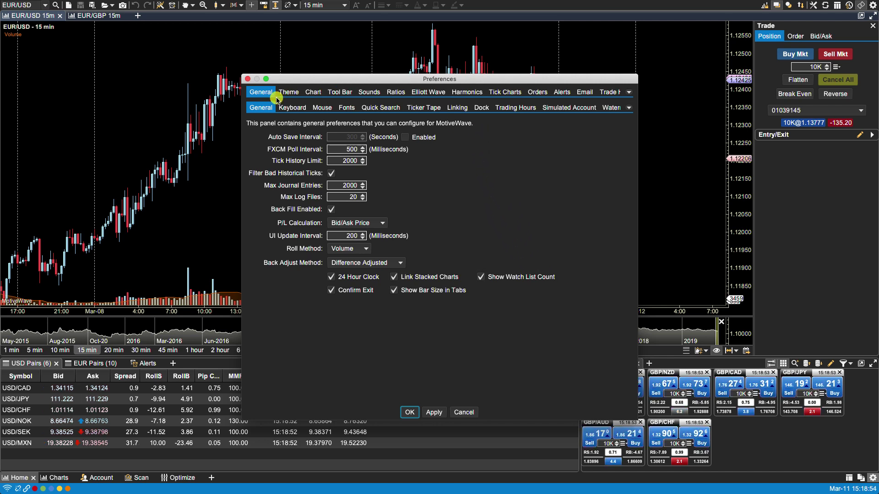
left_click(262, 94)
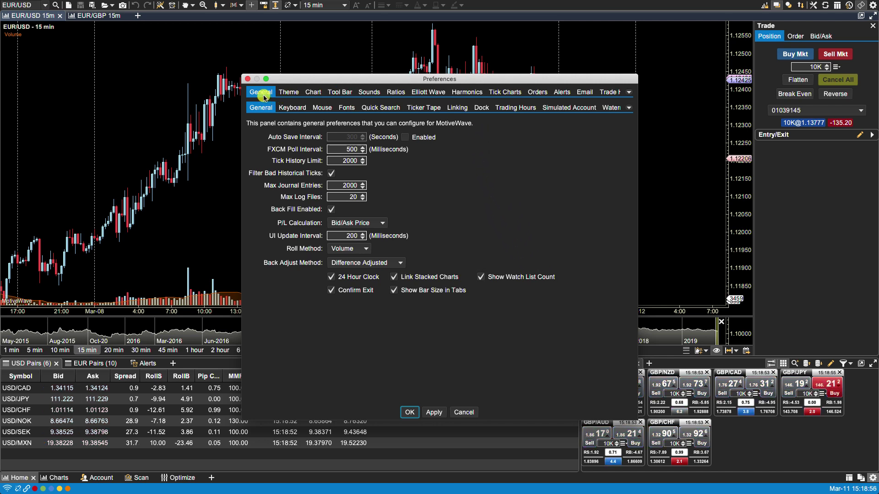
left_click(264, 97)
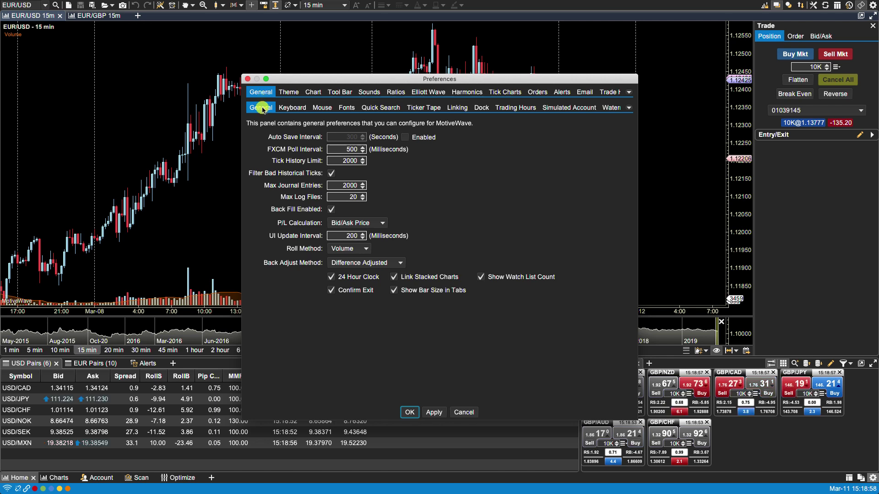
left_click(479, 110)
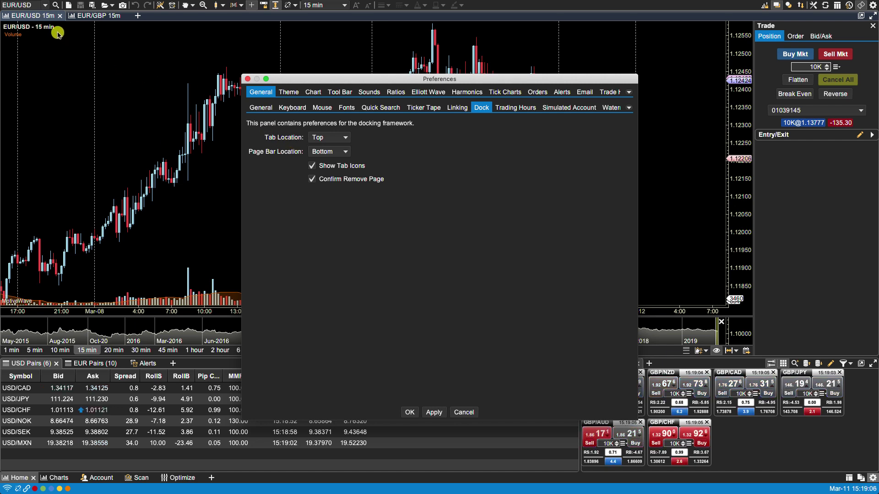
- Set Tab Location to Bottom and turn off Show Tab Icons, applying each change
left_click(345, 139)
left_click(338, 165)
left_click(434, 414)
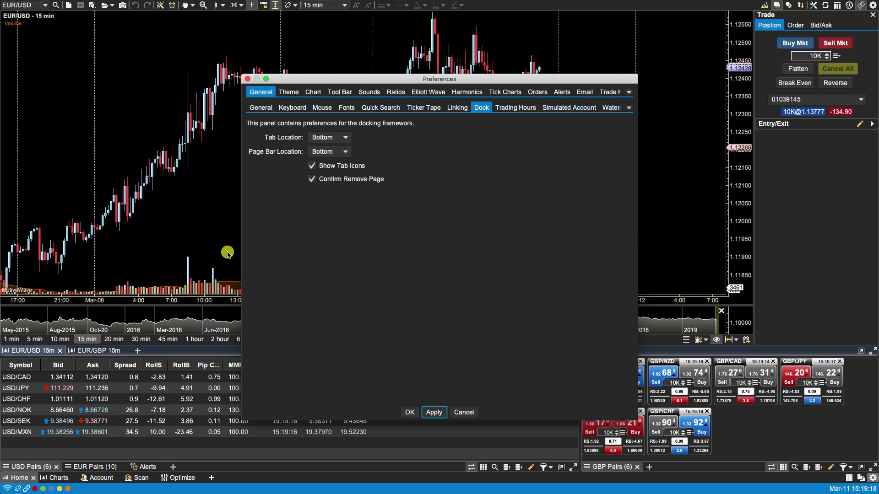
left_click(312, 166)
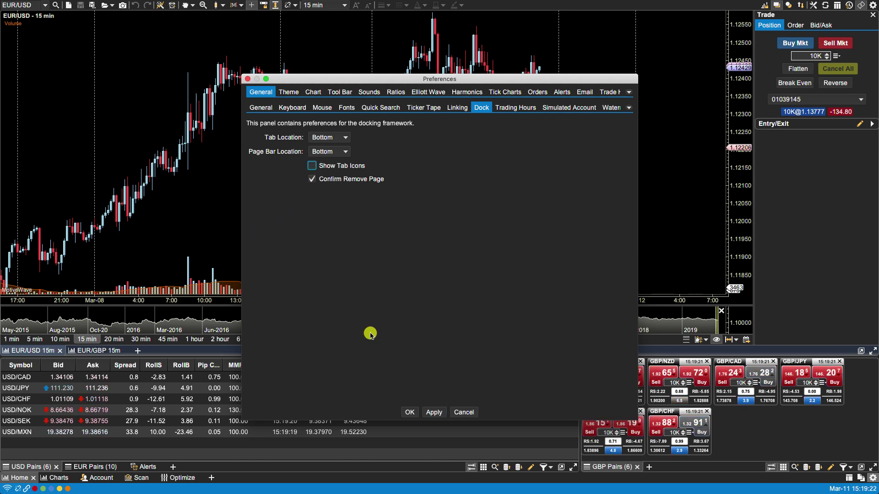
left_click(433, 413)
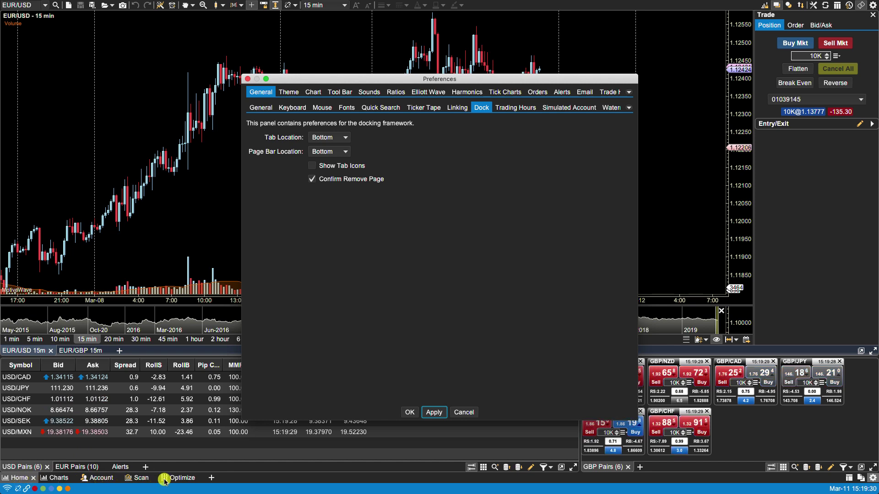
- Set Page Bar Location to Top, apply it, and close Preferences with OK
left_click(335, 151)
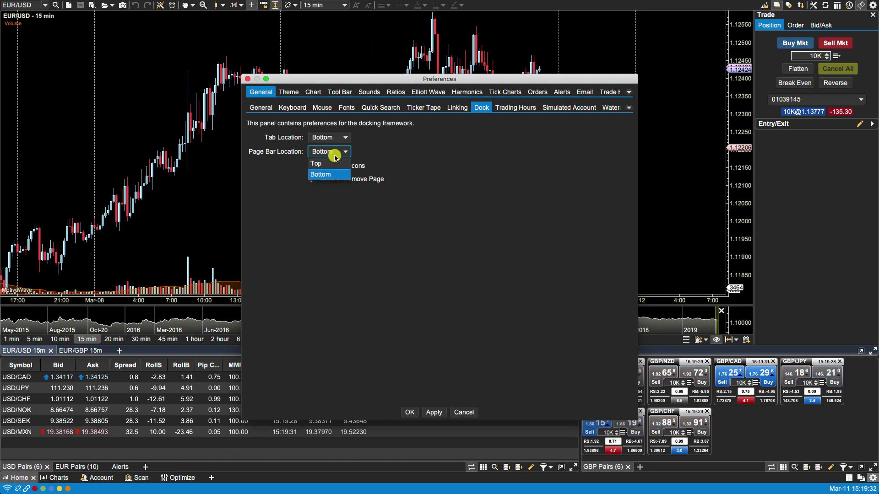
left_click(331, 163)
left_click(434, 412)
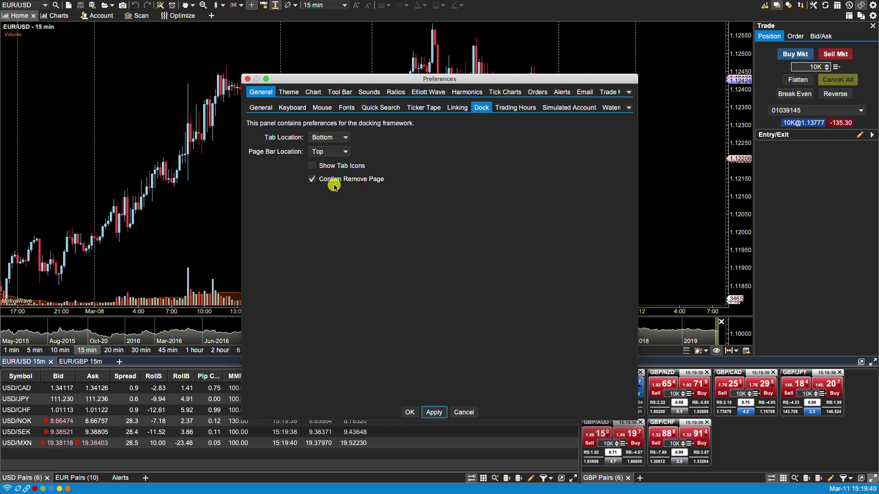
left_click(410, 413)
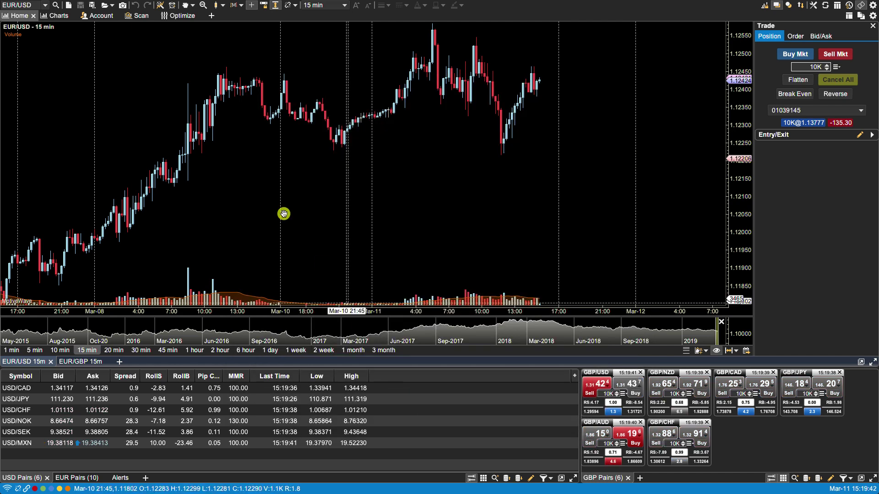
left_click(200, 17)
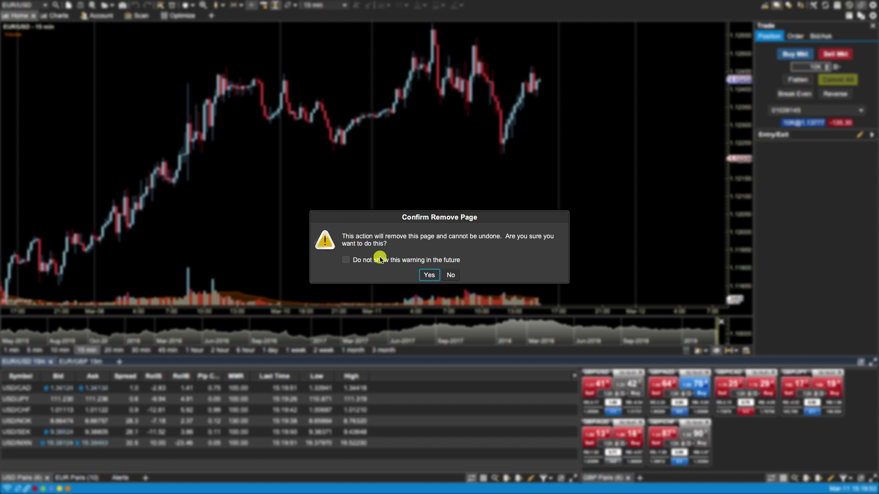
left_click(453, 275)
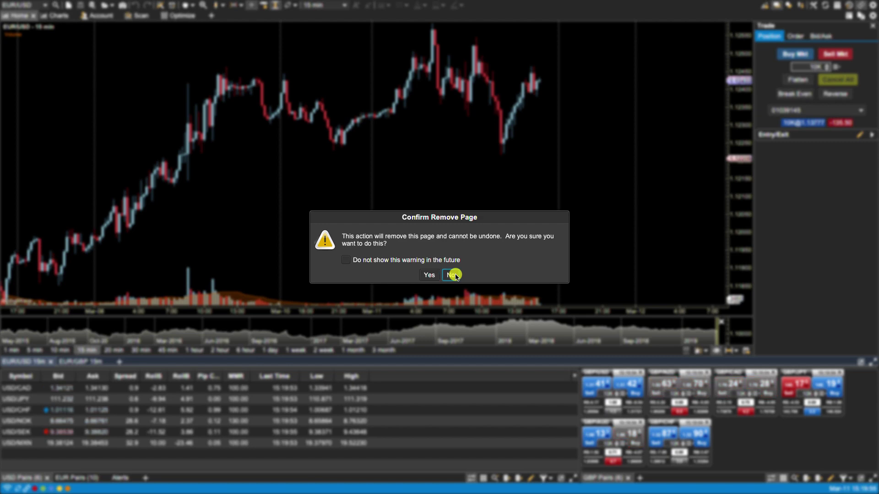
left_click(453, 275)
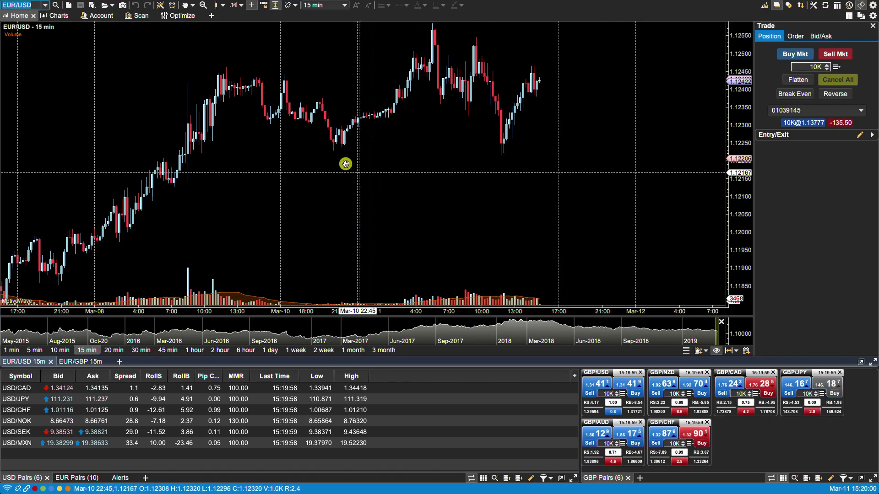
- Open Preferences on the Theme page and review the Window Theme choices without changing them
left_click(235, 5)
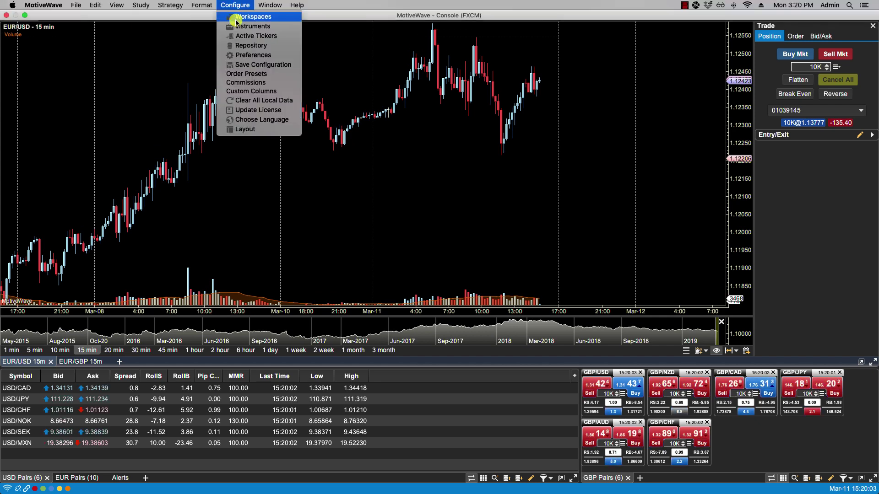
left_click(239, 54)
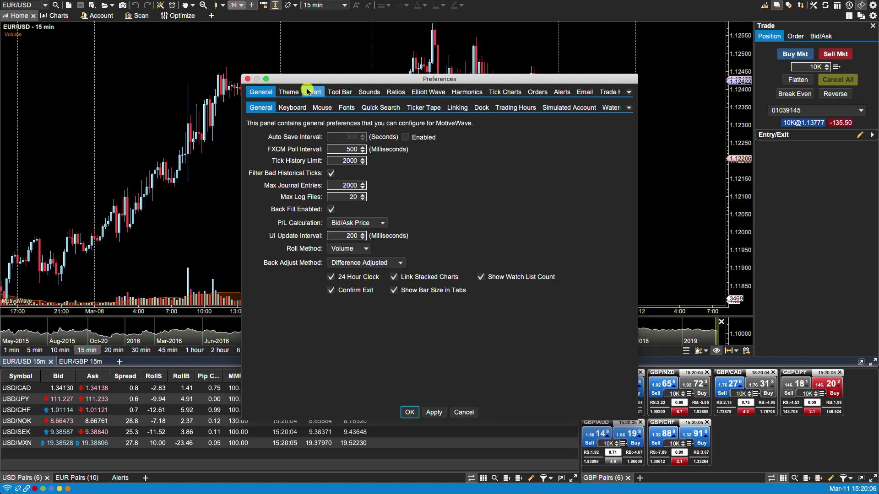
left_click(289, 92)
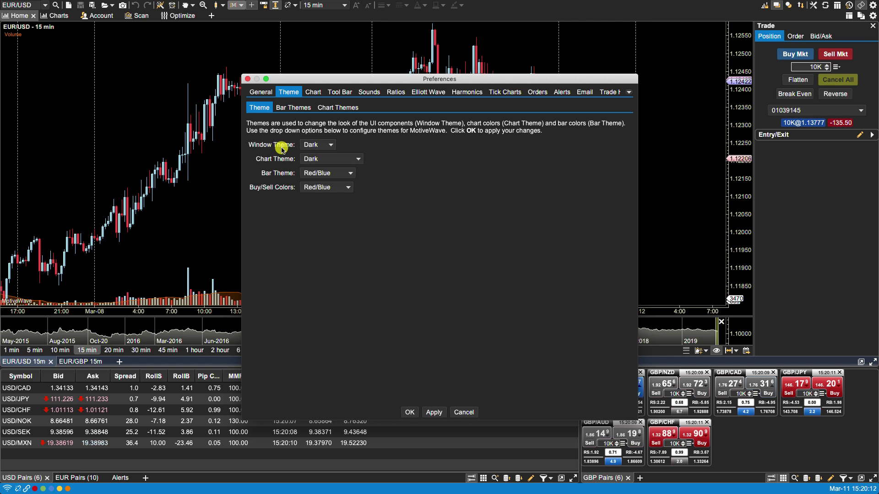
left_click(323, 145)
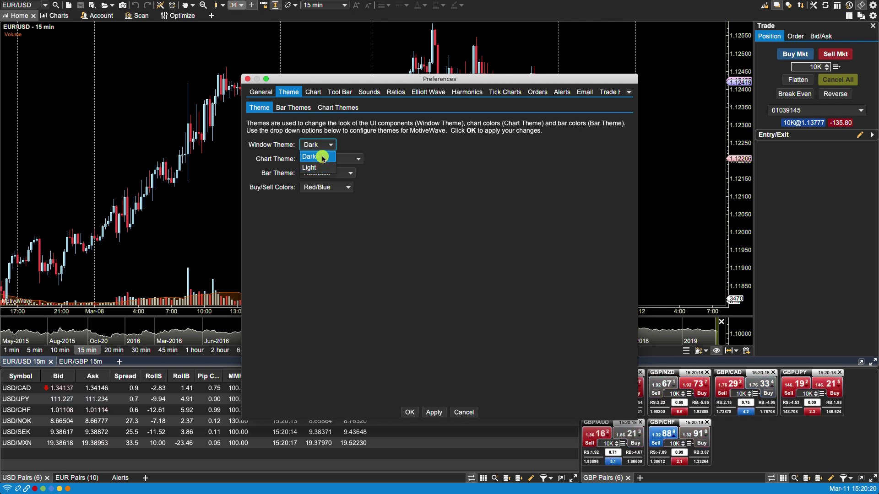
key("Return")
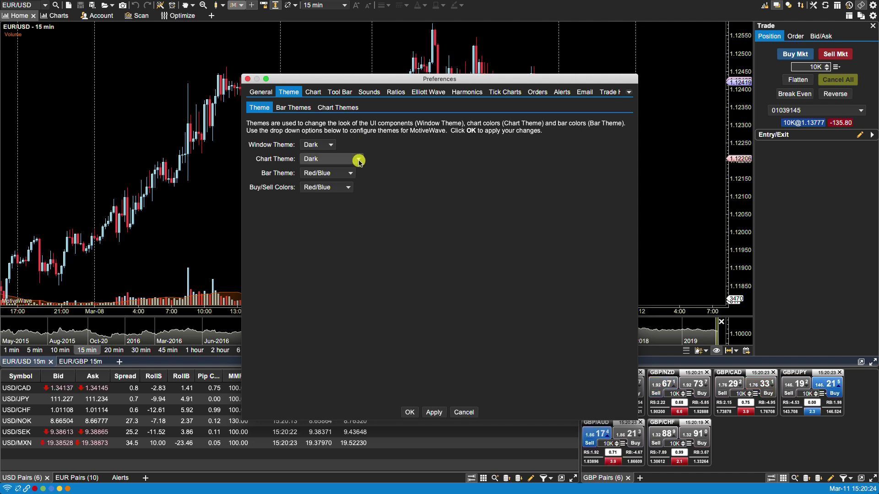
- Apply the Tan chart theme, then switch to and apply Light Charcoal
left_click(359, 161)
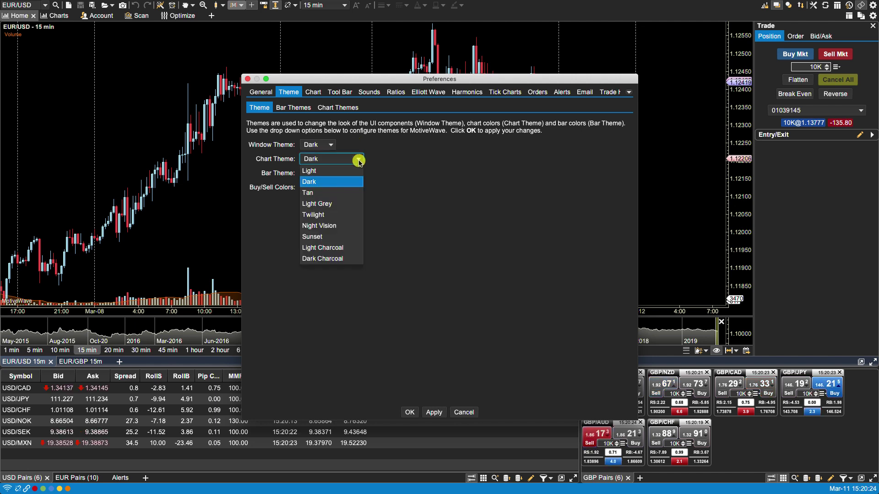
left_click(325, 193)
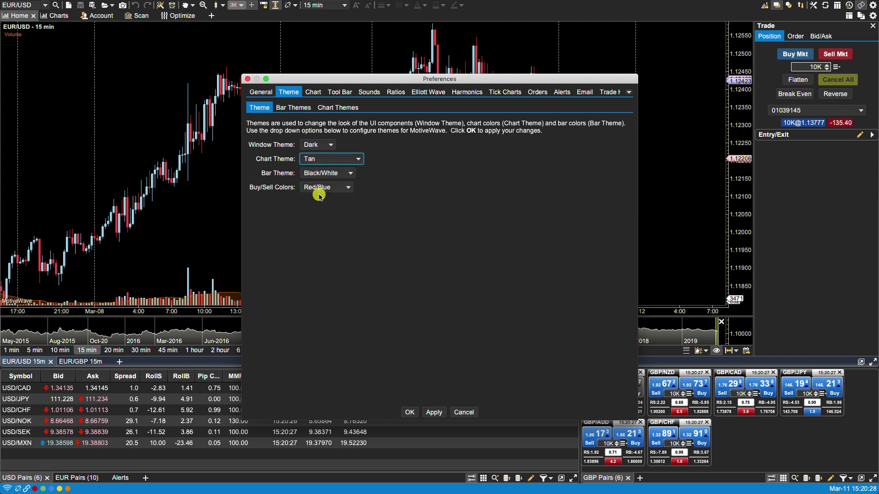
left_click(432, 413)
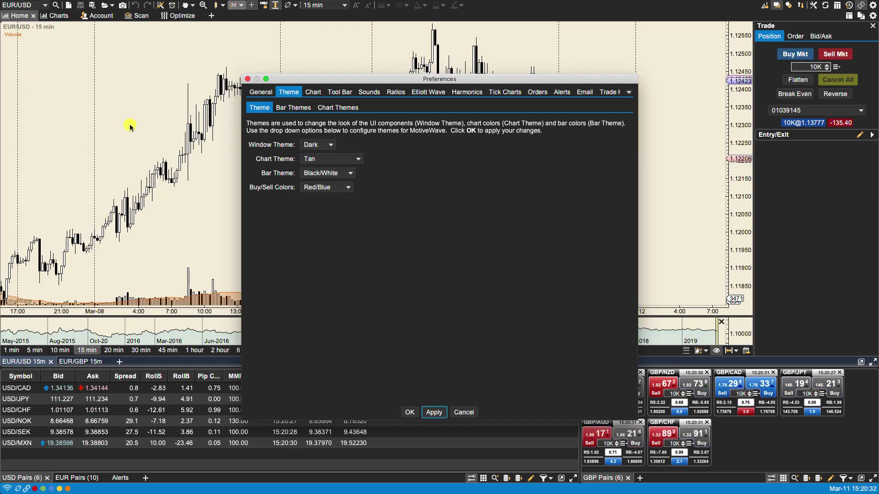
left_click(326, 157)
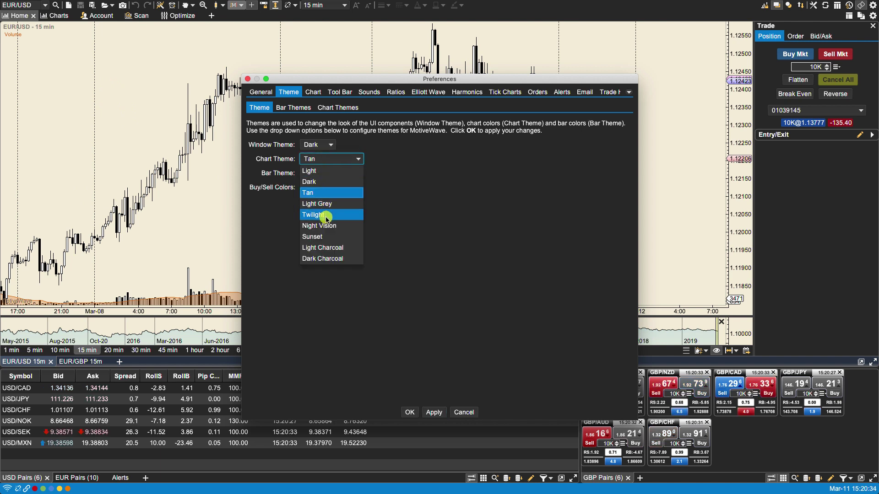
left_click(324, 247)
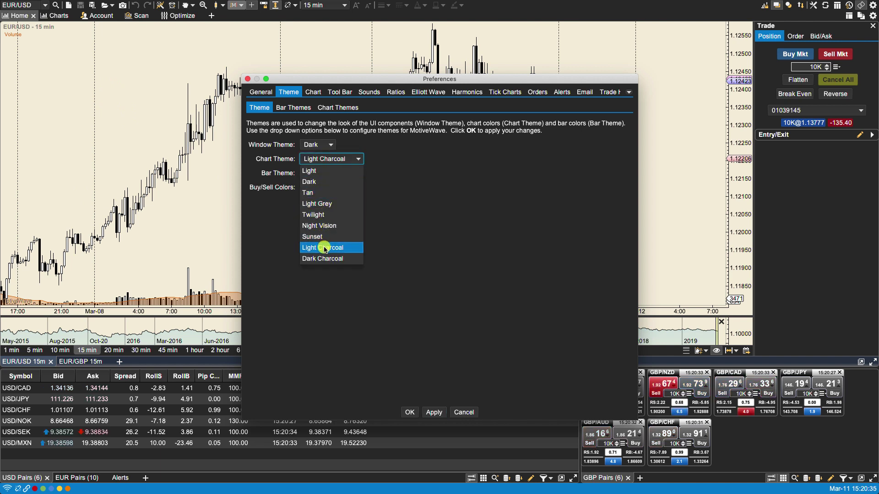
left_click(433, 413)
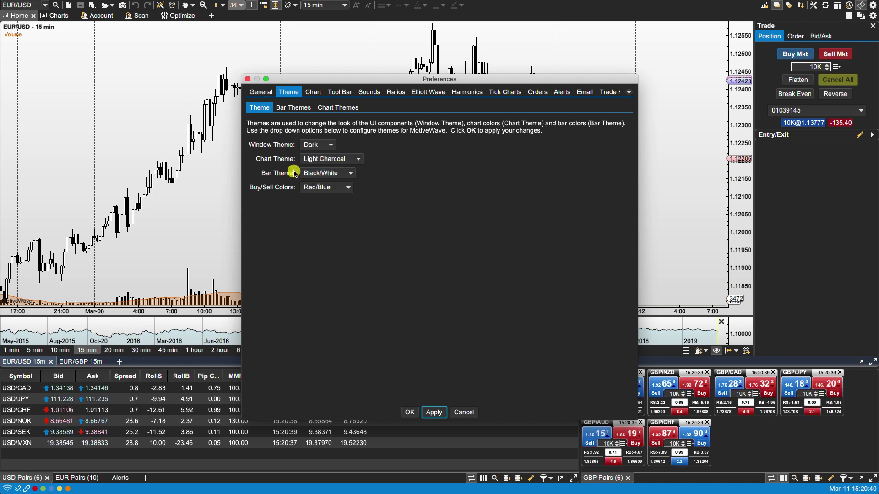
- Apply the Red/Blue bar theme, then switch to and apply Grey
left_click(325, 174)
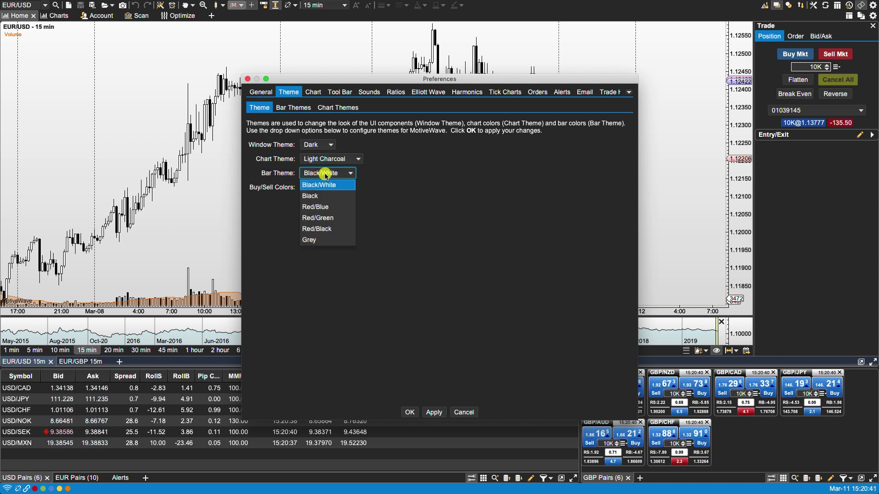
left_click(323, 207)
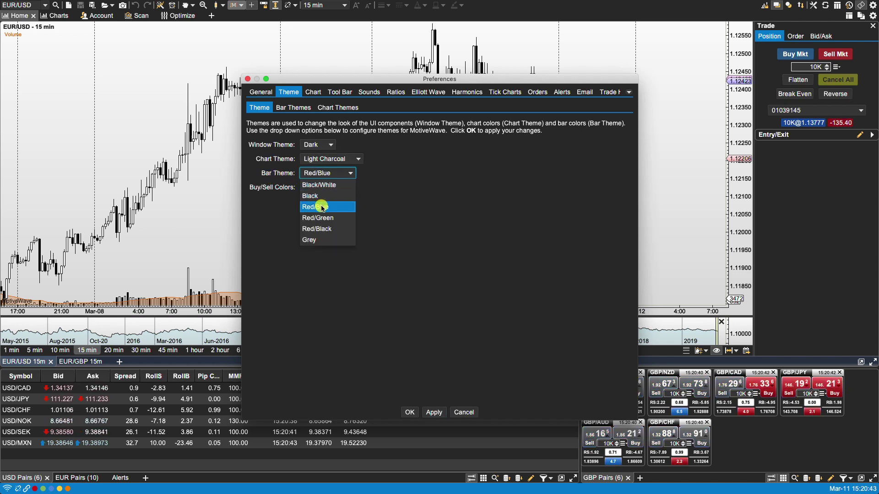
left_click(432, 412)
left_click(334, 172)
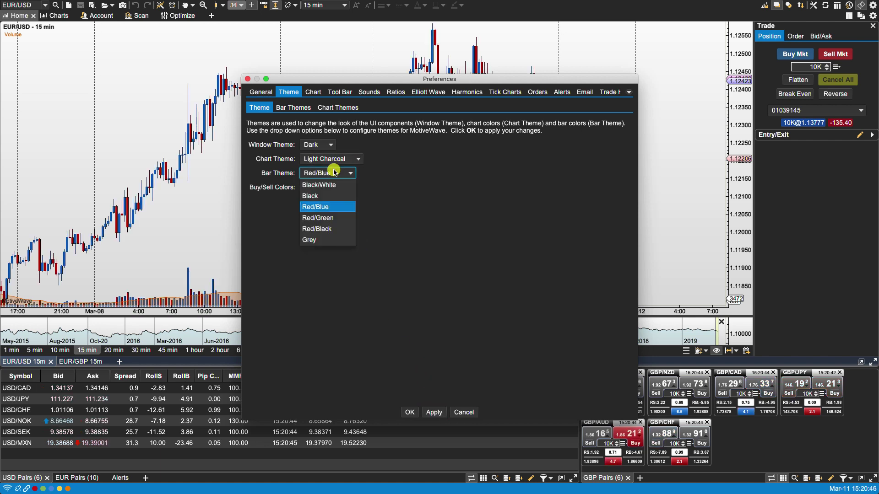
left_click(313, 239)
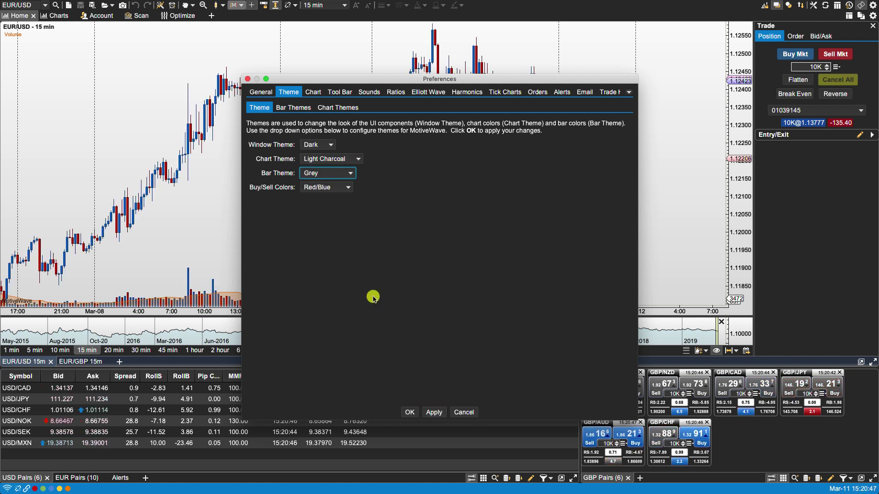
left_click(428, 412)
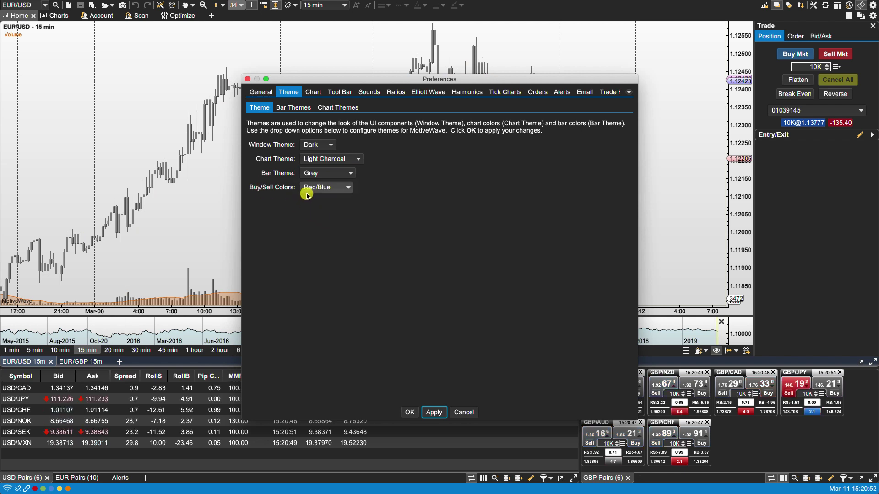
- Check the Buy/Sell Colors options twice, keeping Red/Blue
left_click(344, 191)
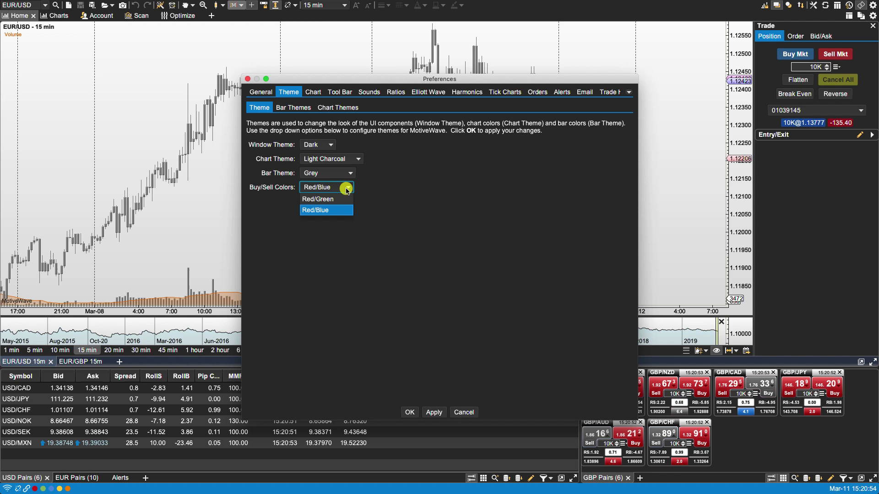
left_click(392, 214)
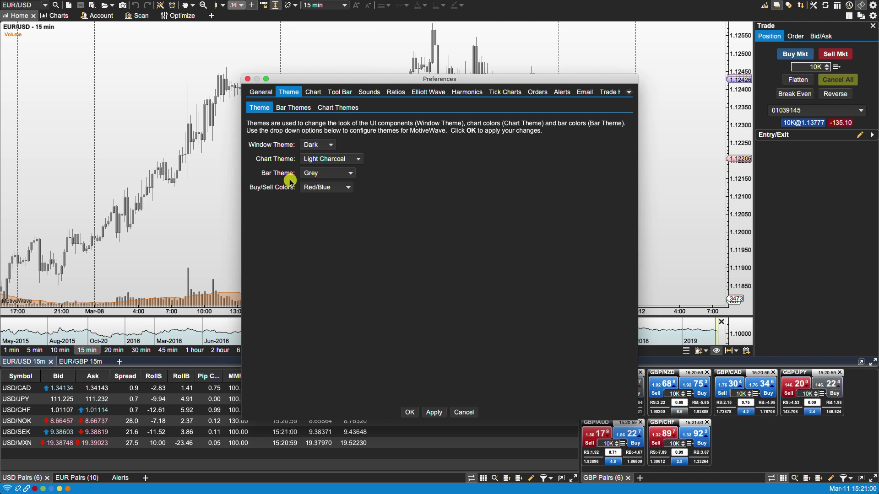
left_click(347, 188)
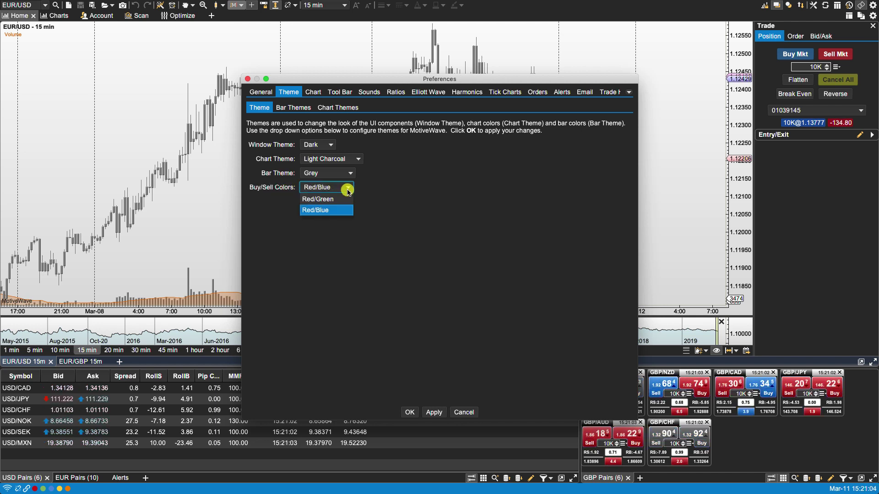
left_click(392, 200)
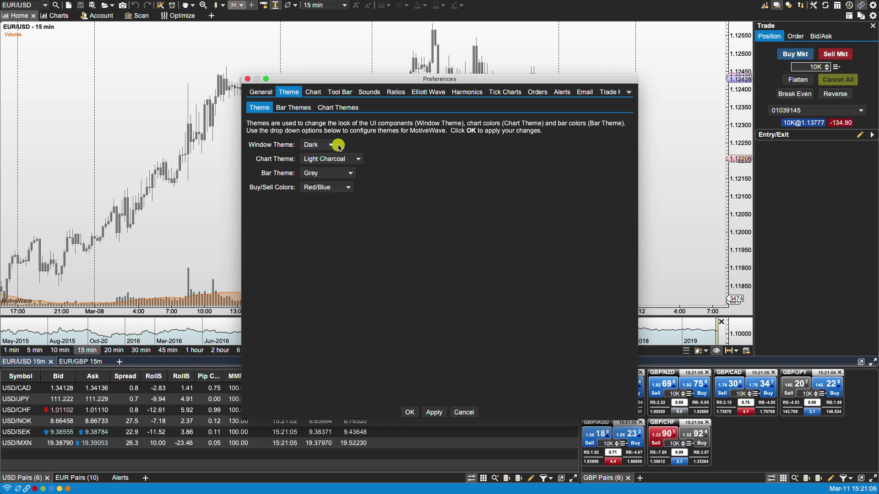
- View the Bar Themes table, rechecking the Theme page's Bar Theme list in between
left_click(296, 110)
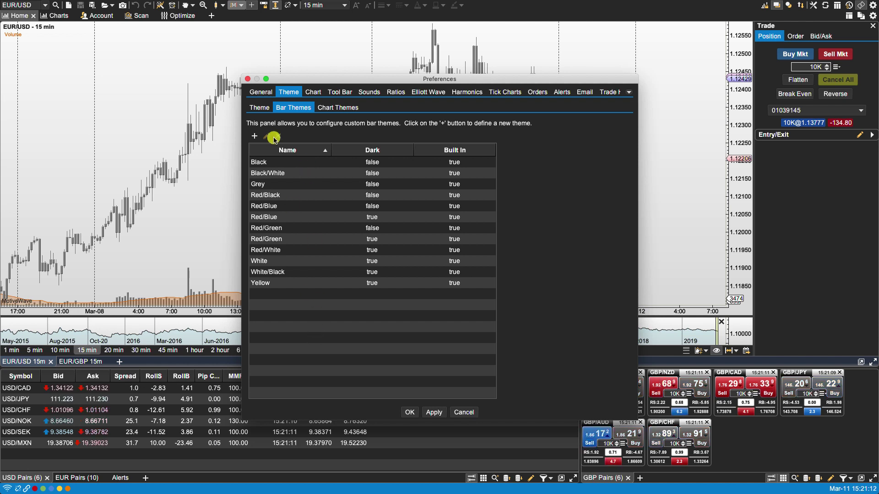
left_click(259, 108)
left_click(320, 173)
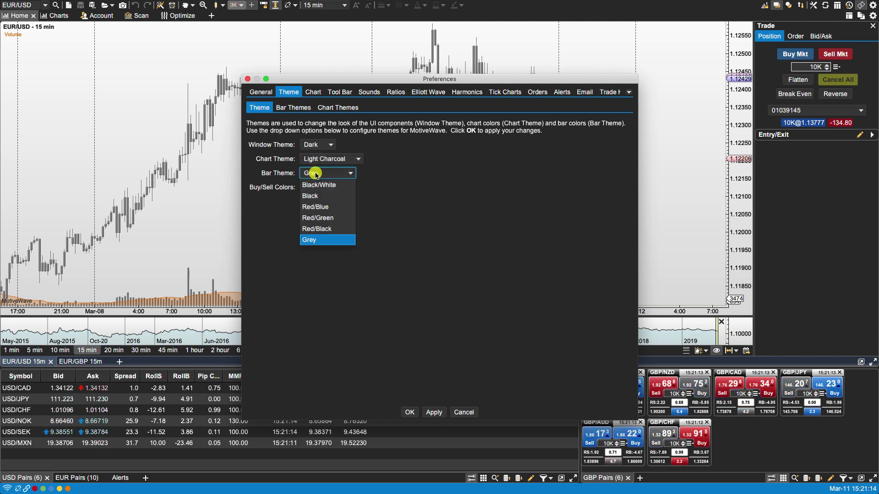
left_click(320, 173)
left_click(301, 109)
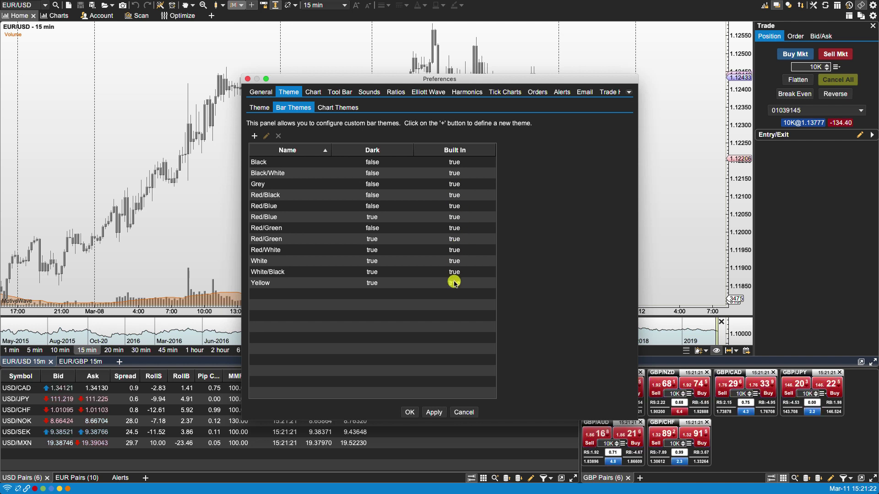
- Start a dark bar theme 'MyBarTheme' with slate-blue up bars and magenta down bars
left_click(255, 137)
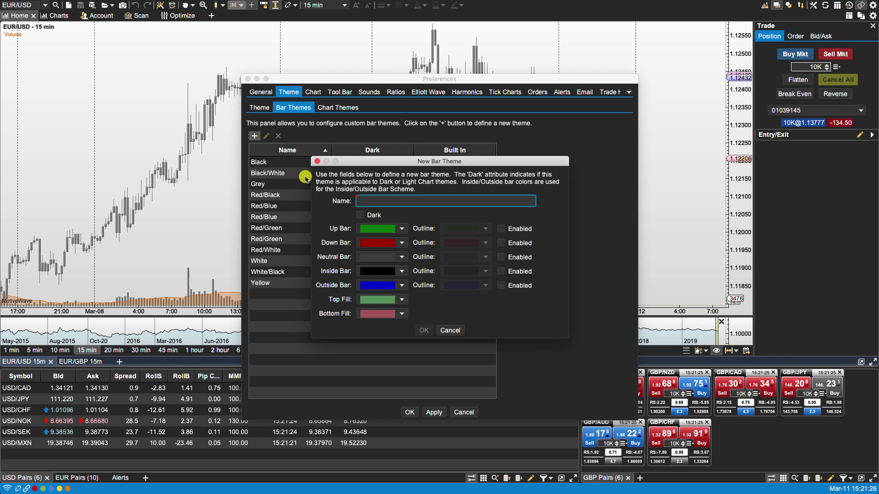
type("MyBarTheme")
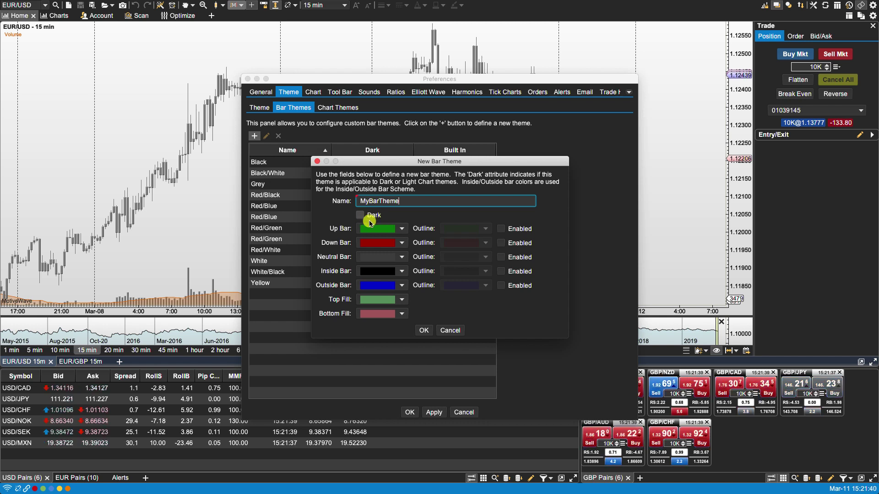
left_click(369, 221)
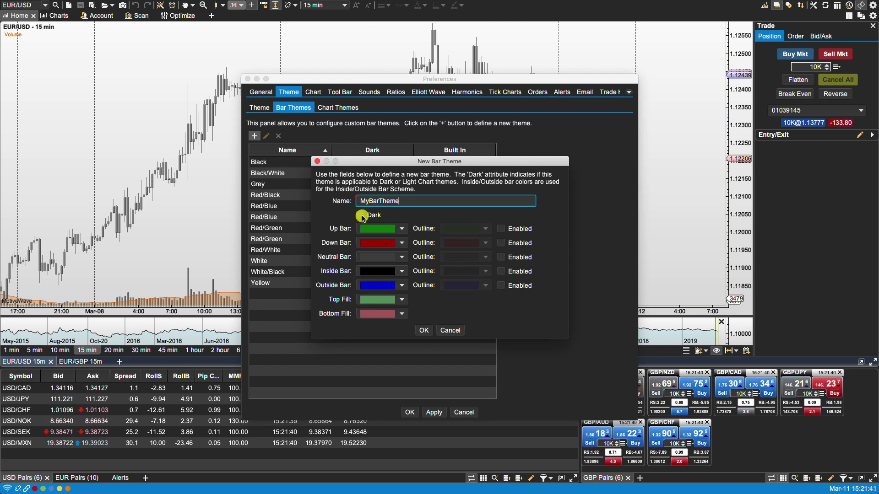
left_click(402, 228)
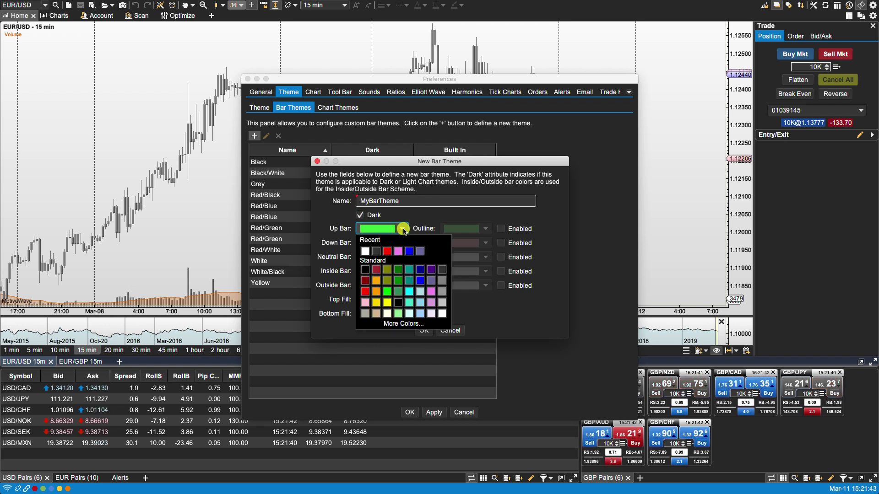
left_click(418, 252)
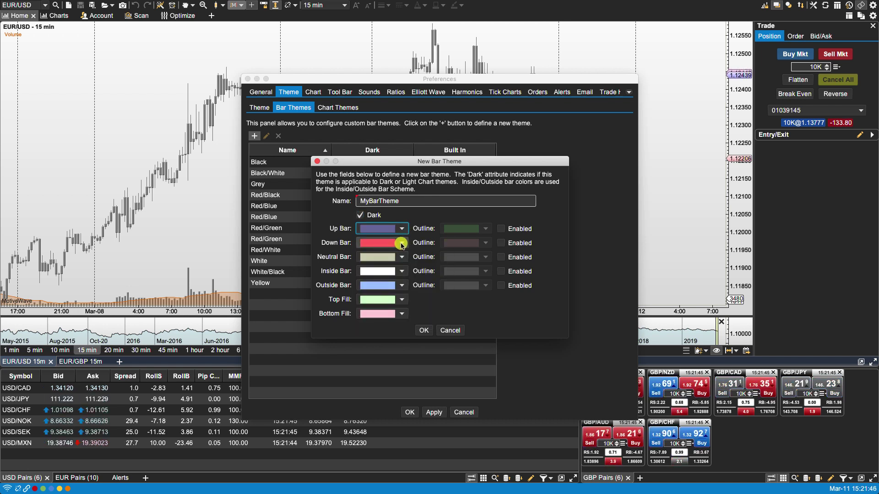
left_click(403, 243)
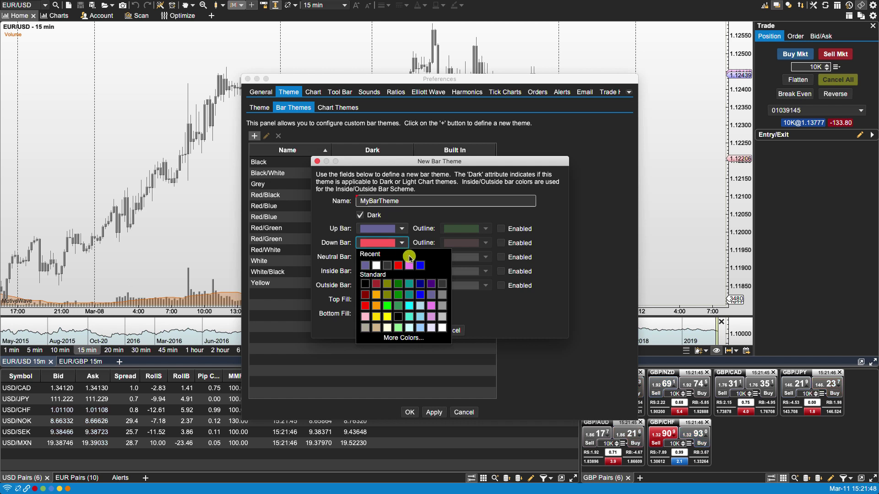
left_click(431, 306)
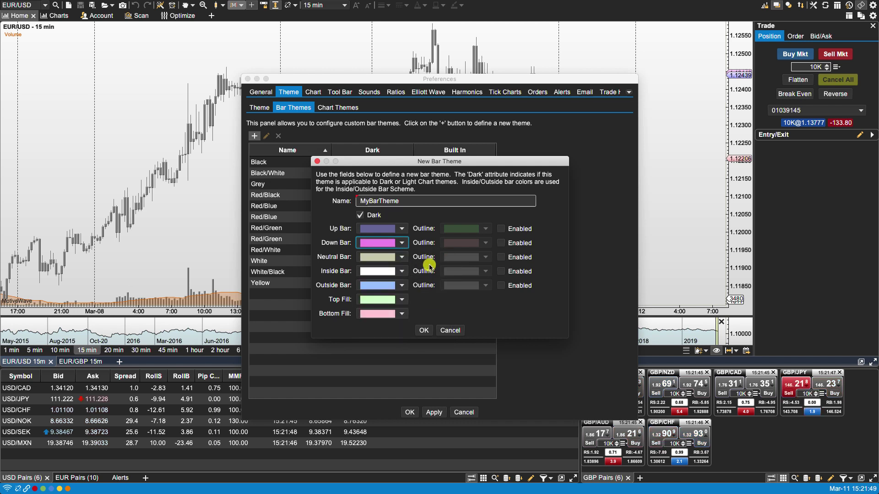
- Enable bar outlines, blue for up bars and red for down bars
left_click(501, 229)
left_click(485, 230)
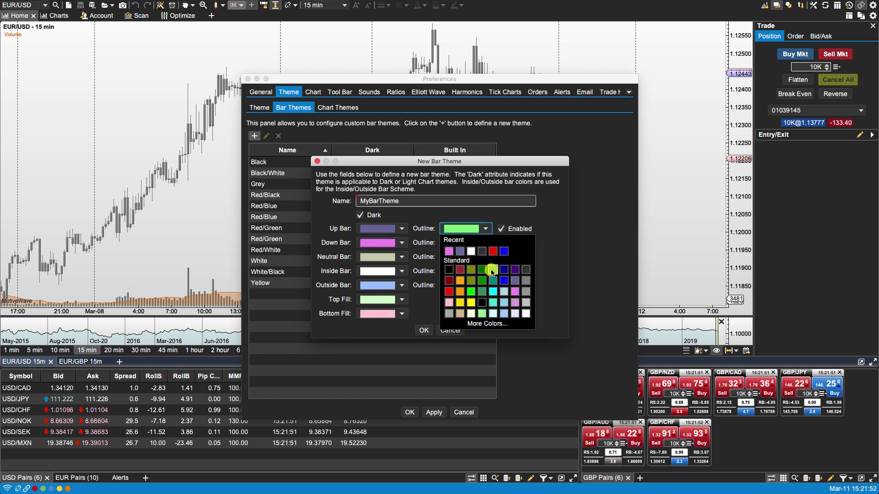
left_click(504, 252)
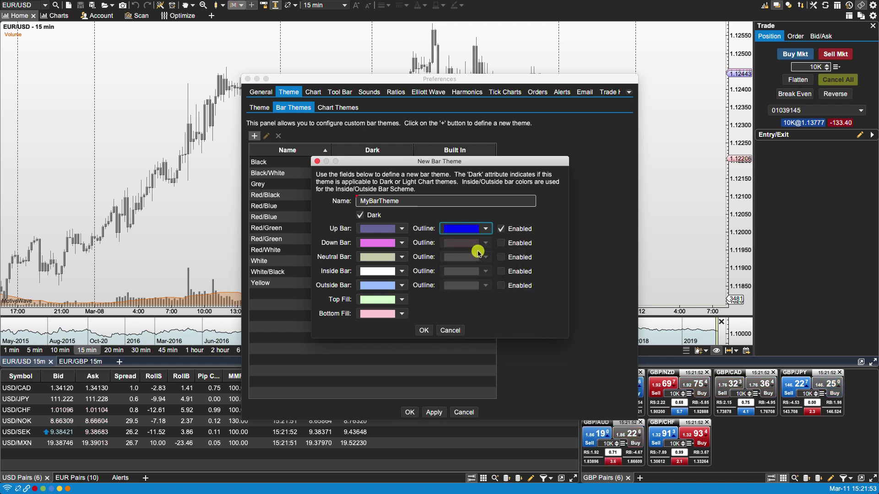
left_click(501, 243)
left_click(485, 244)
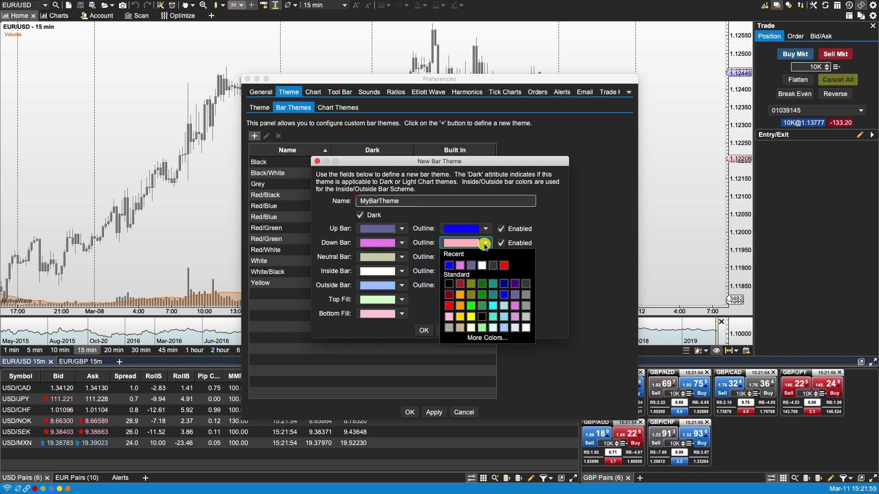
left_click(503, 265)
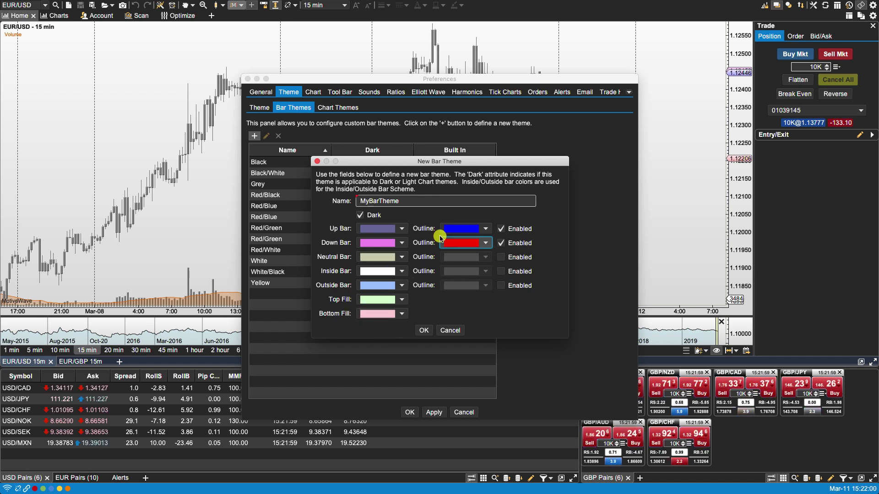
- Save MyBarTheme, select its row, and sort the Bar Themes table by Built In
left_click(425, 330)
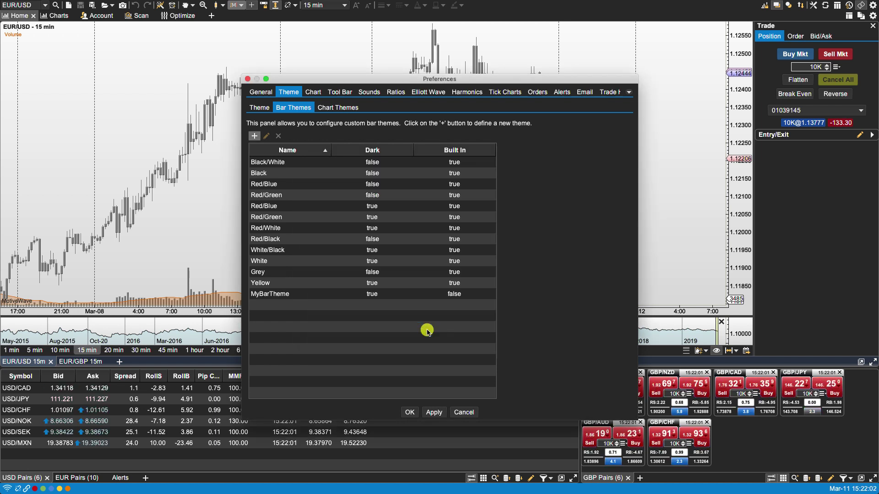
left_click(286, 296)
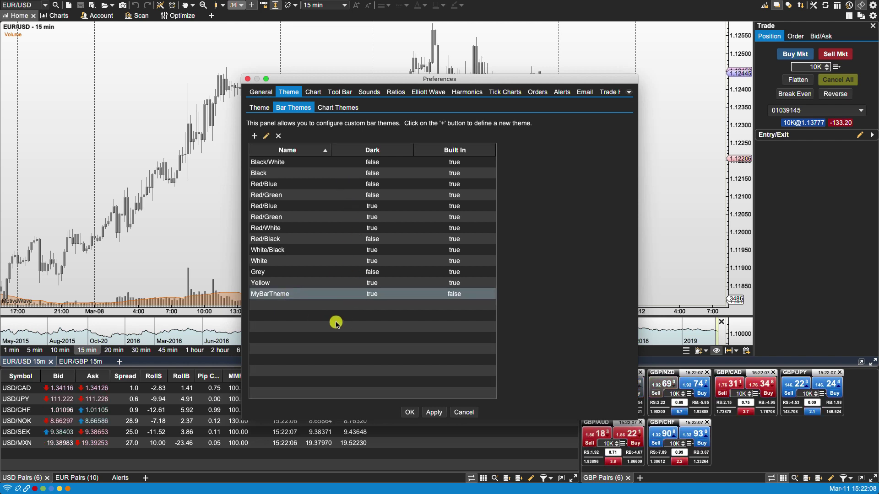
left_click(466, 151)
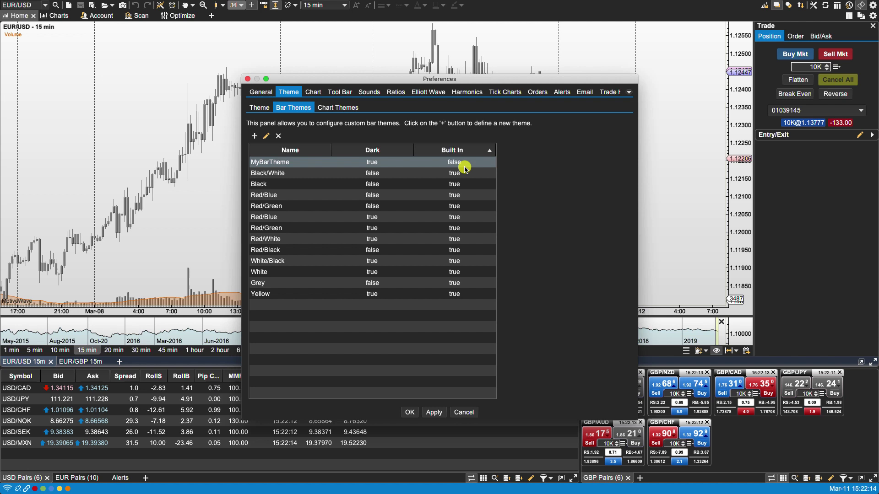
- On Chart Themes, create and save 'MyChartTheme' with a dark background, marked Dark
left_click(341, 109)
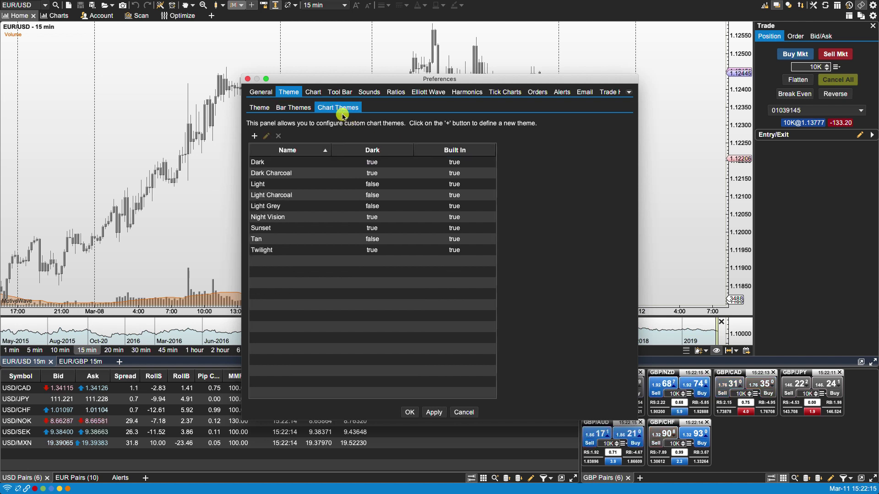
left_click(255, 137)
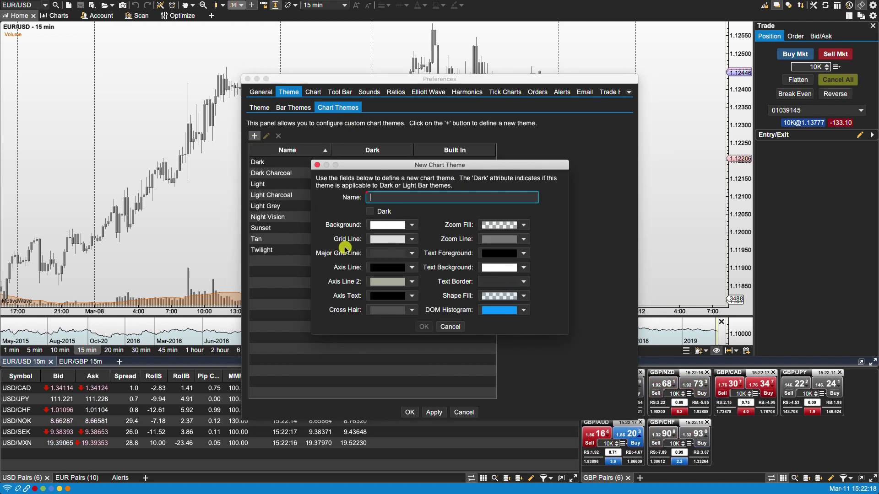
type("MyChart")
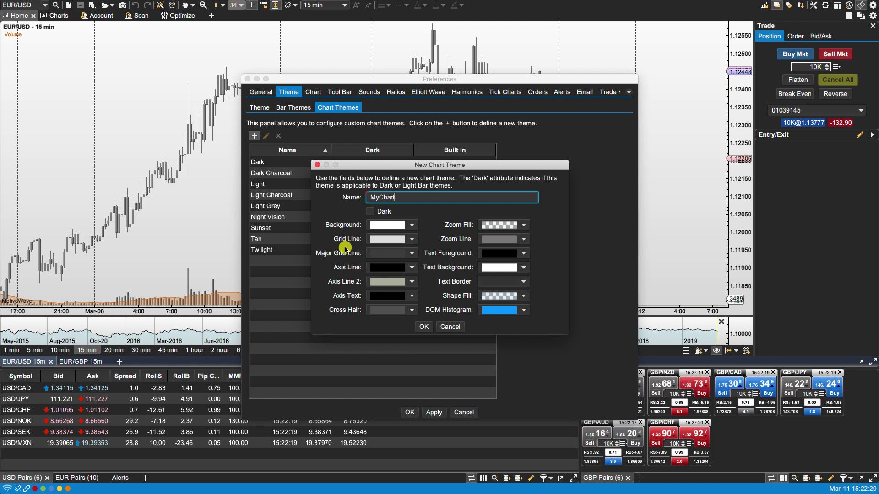
type("Theme")
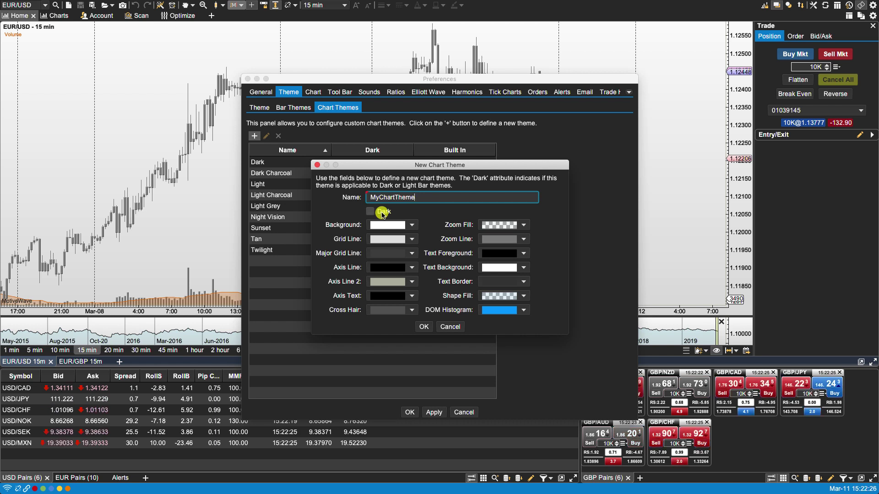
left_click(412, 225)
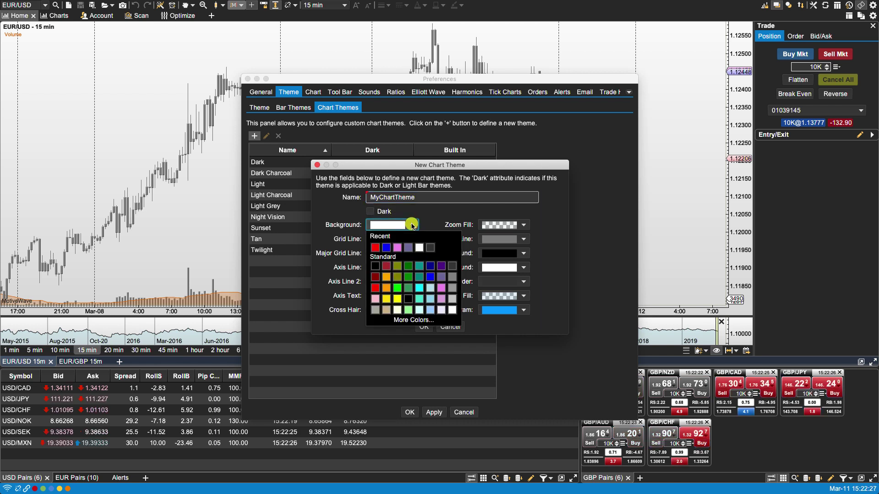
left_click(452, 267)
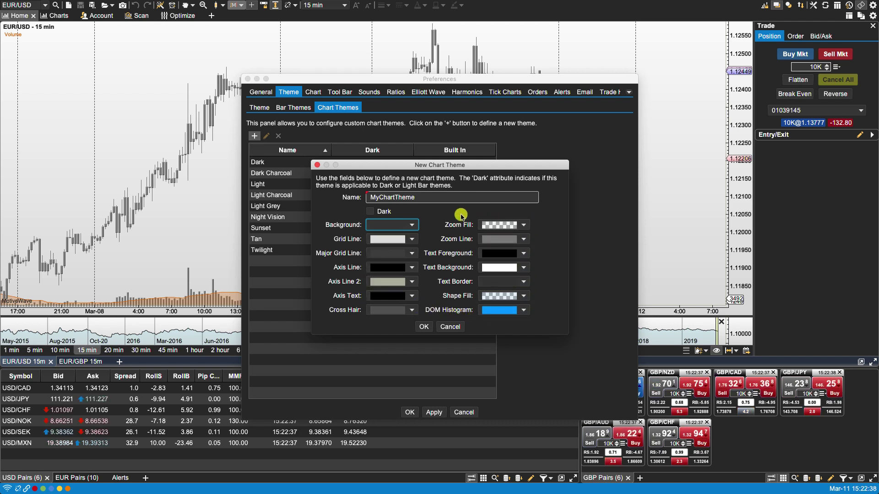
left_click(370, 211)
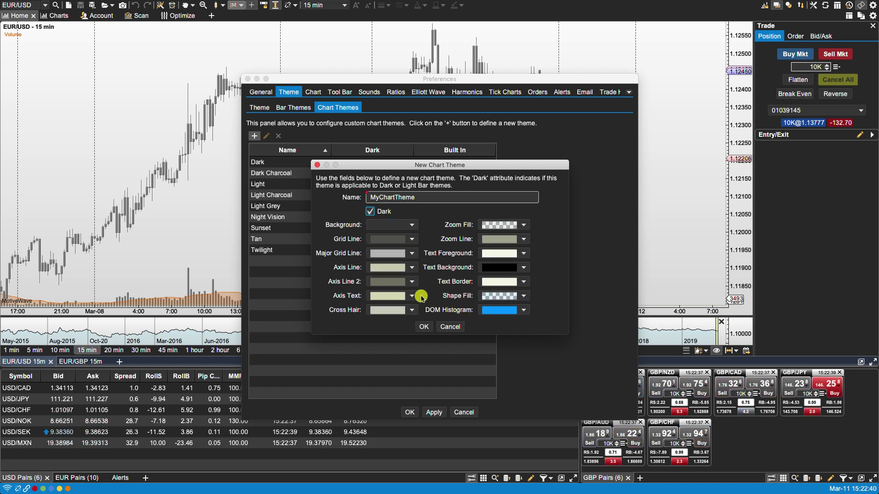
left_click(424, 327)
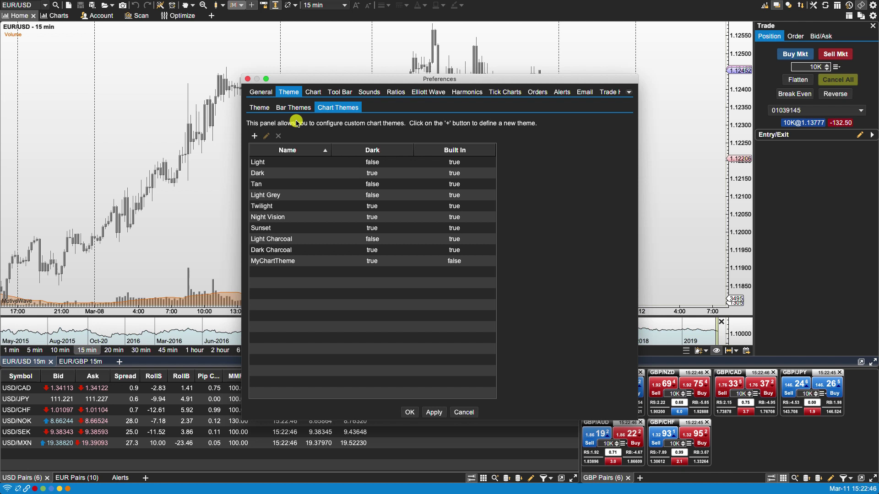
- Set Chart Theme to MyChartTheme and Bar Theme to MyBarTheme, apply, and close Preferences
left_click(260, 108)
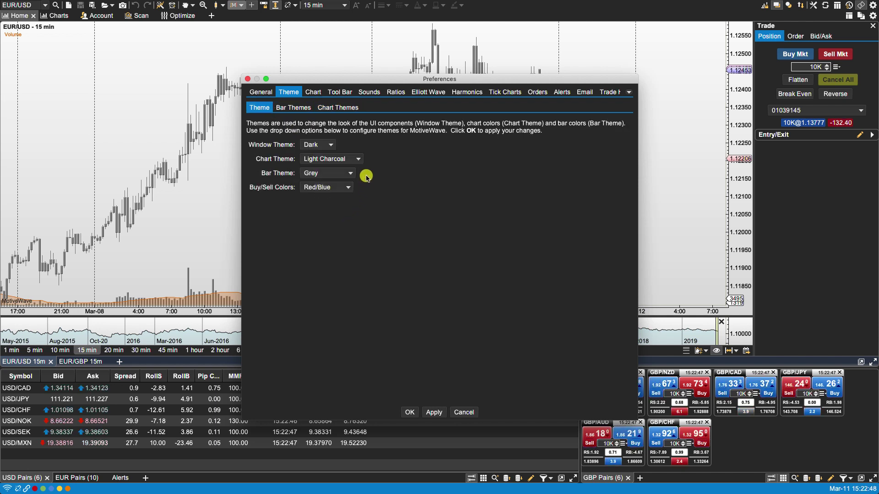
left_click(357, 160)
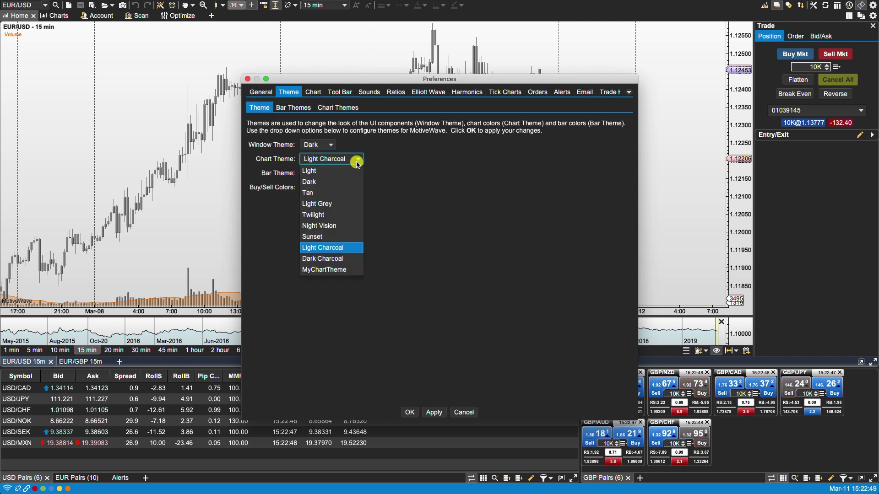
left_click(329, 270)
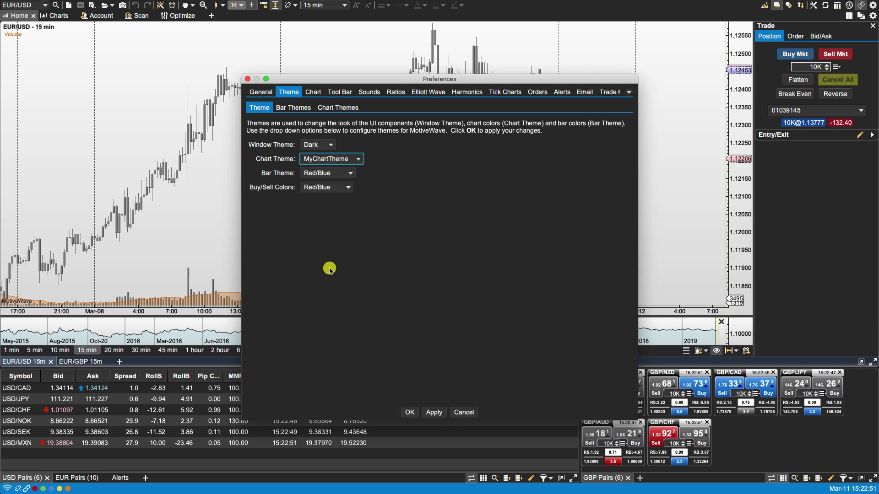
left_click(337, 173)
left_click(329, 251)
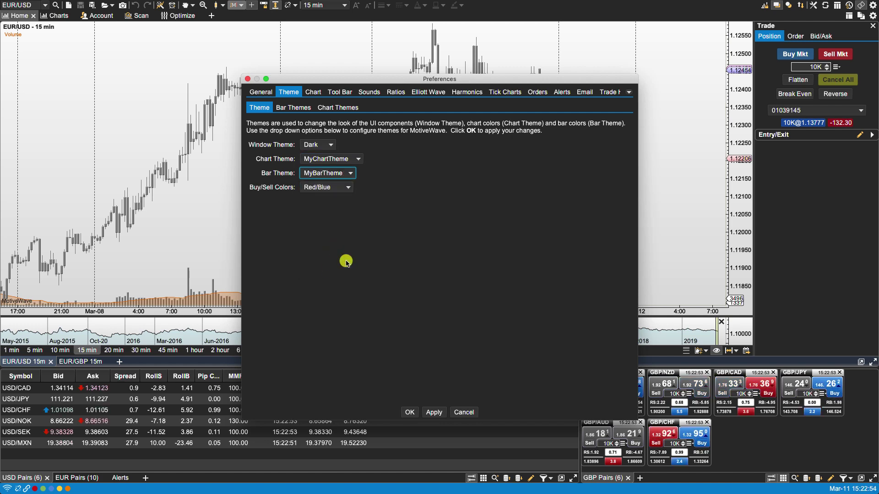
left_click(431, 412)
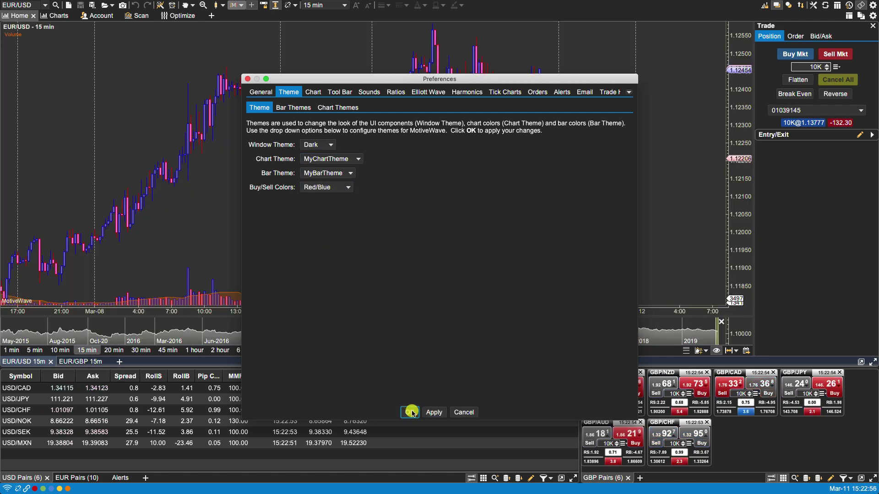
left_click(410, 412)
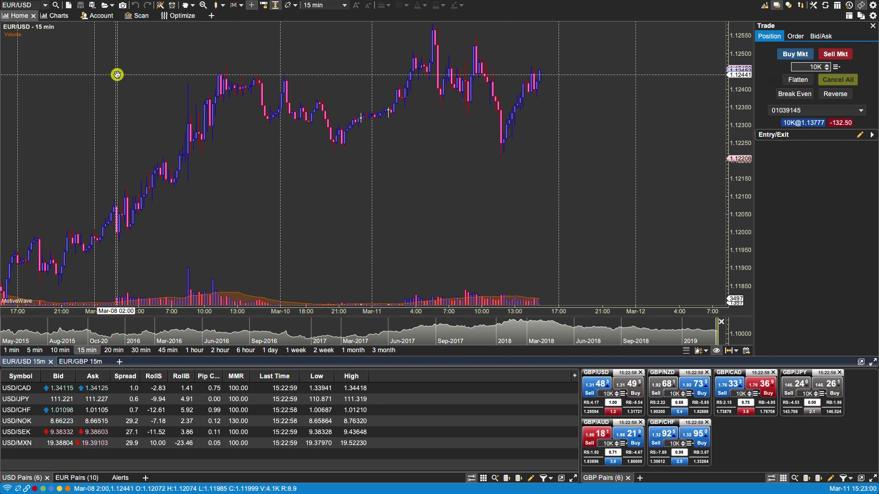
- Start quitting MotiveWave, then cancel the shutdown to keep working
left_click(50, 5)
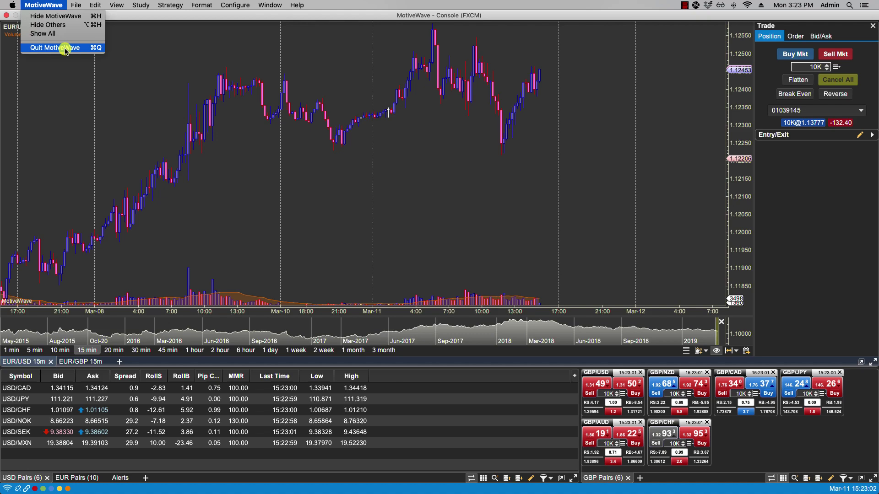
left_click(66, 48)
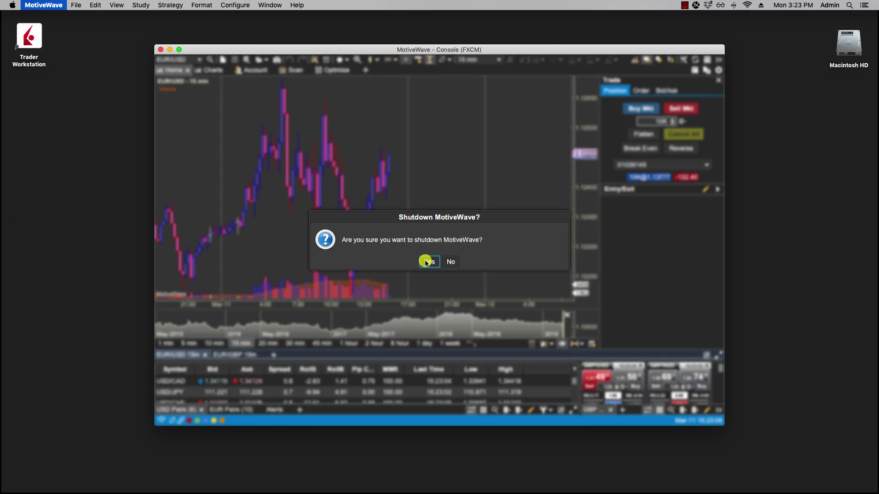
left_click(449, 261)
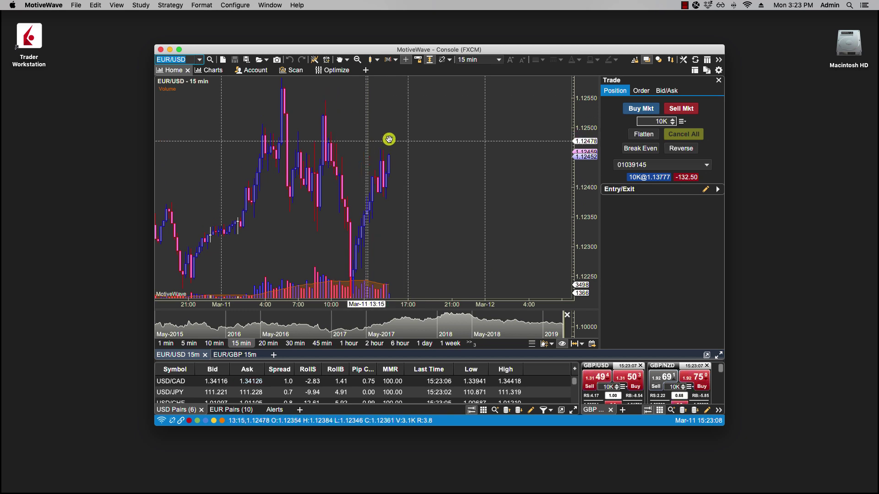
- Set the Window Theme to Light in Preferences, accept the restart notice, and begin quitting
left_click(251, 5)
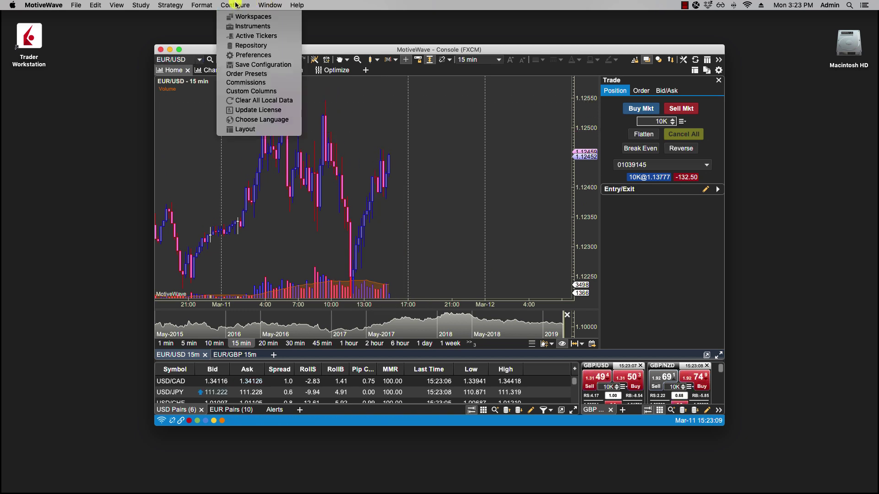
left_click(247, 47)
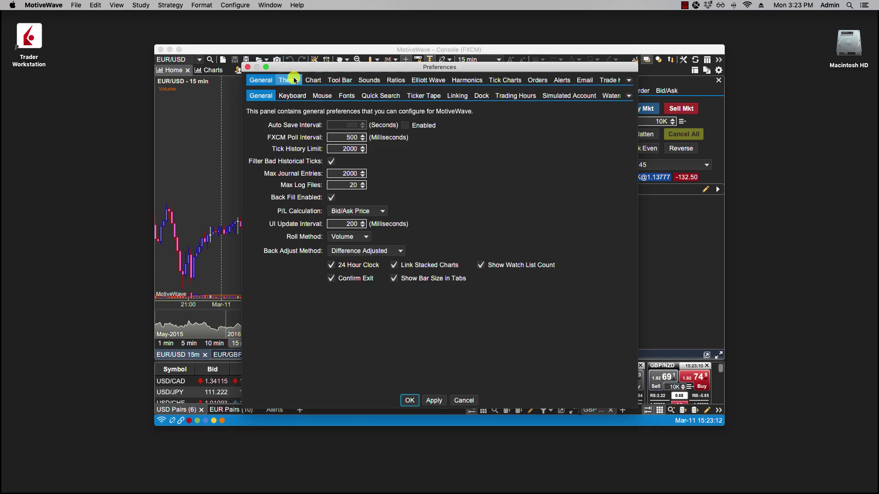
left_click(294, 81)
left_click(333, 131)
left_click(320, 155)
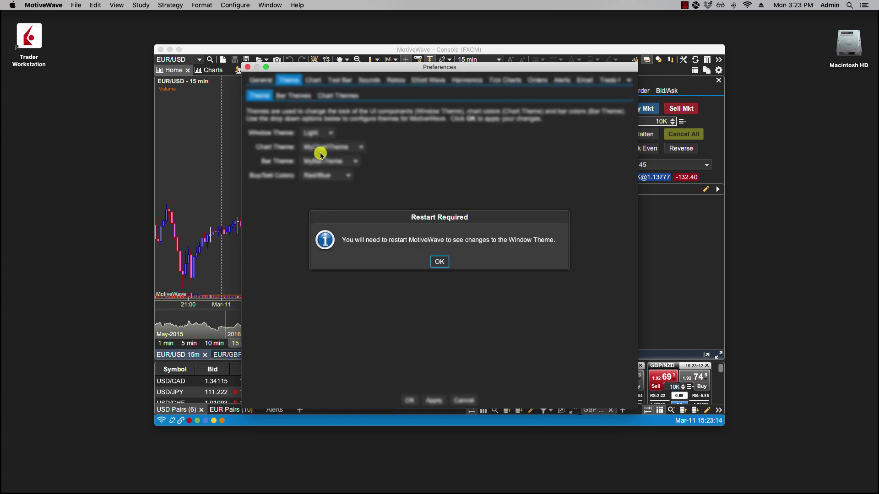
left_click(440, 264)
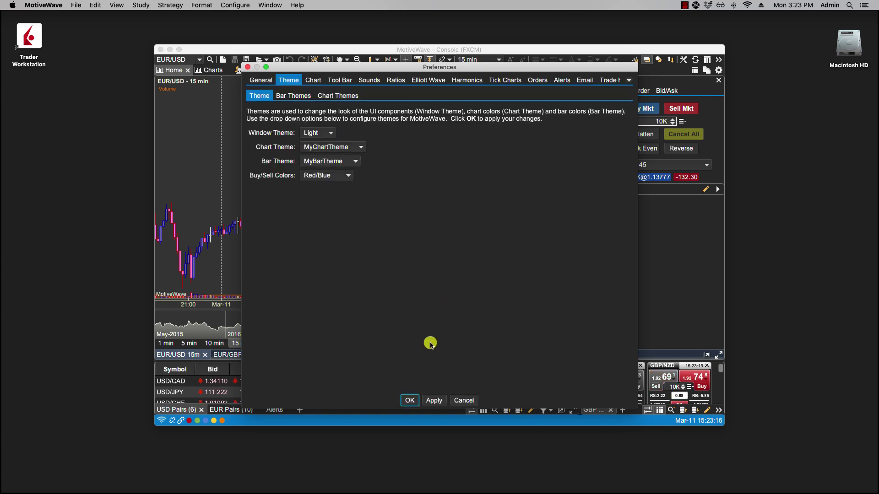
left_click(408, 401)
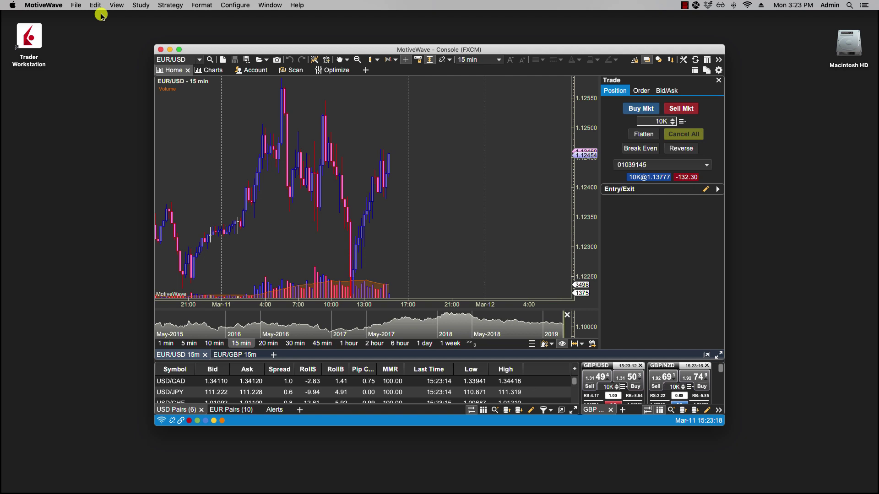
left_click(51, 7)
- Confirm the shutdown, relaunch MotiveWave from the Dock, and load the FXCM workspace
left_click(71, 46)
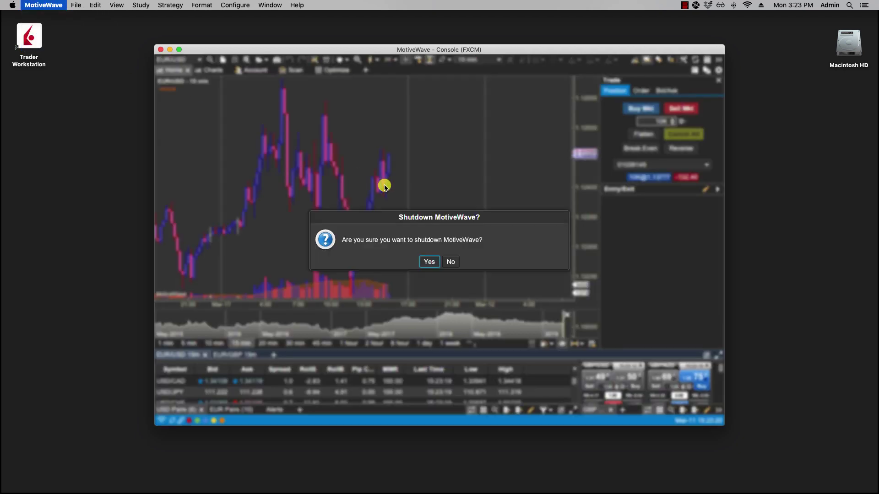
left_click(430, 262)
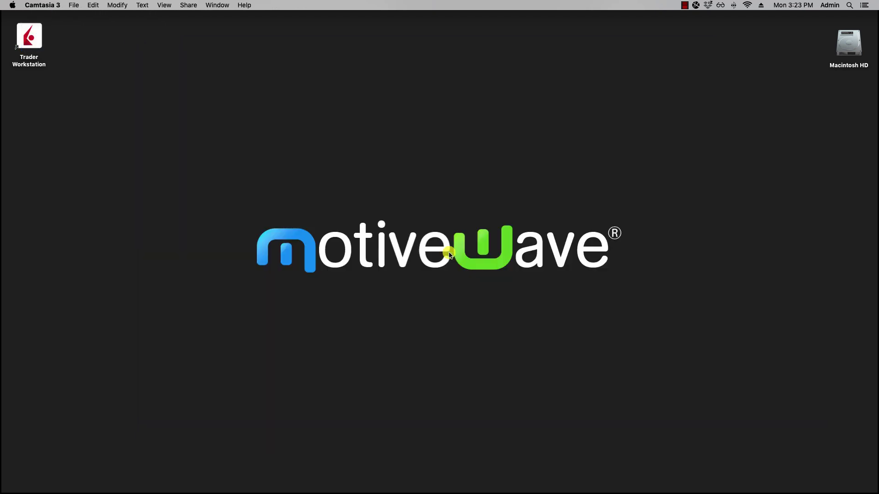
mouse_move(16, 492)
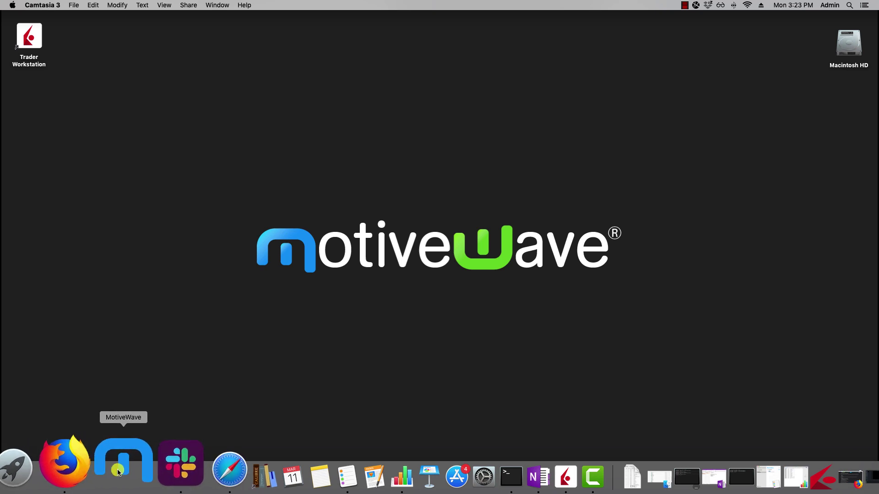
left_click(149, 450)
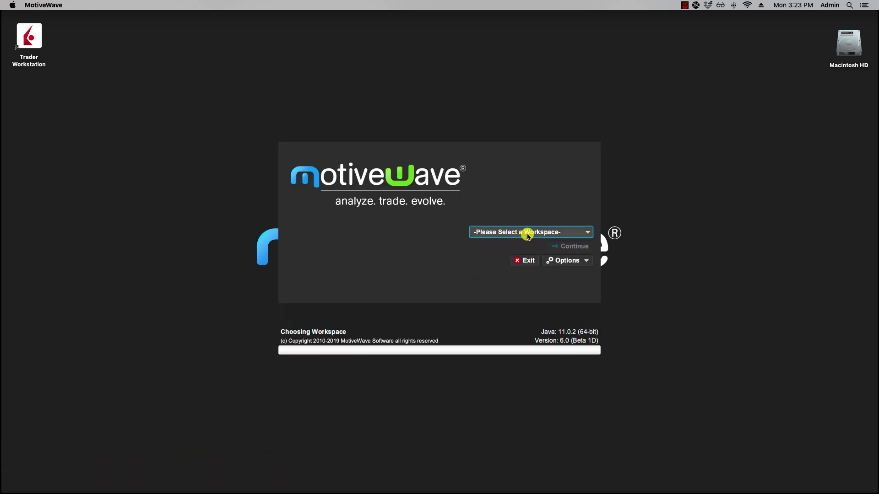
left_click(522, 238)
left_click(519, 253)
left_click(567, 250)
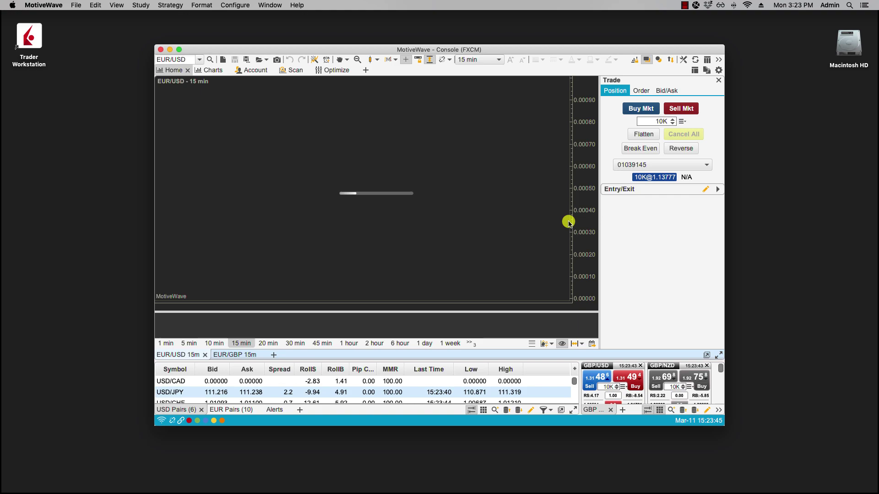
- Maximize the FXCM console window with the green zoom button
left_click(178, 50)
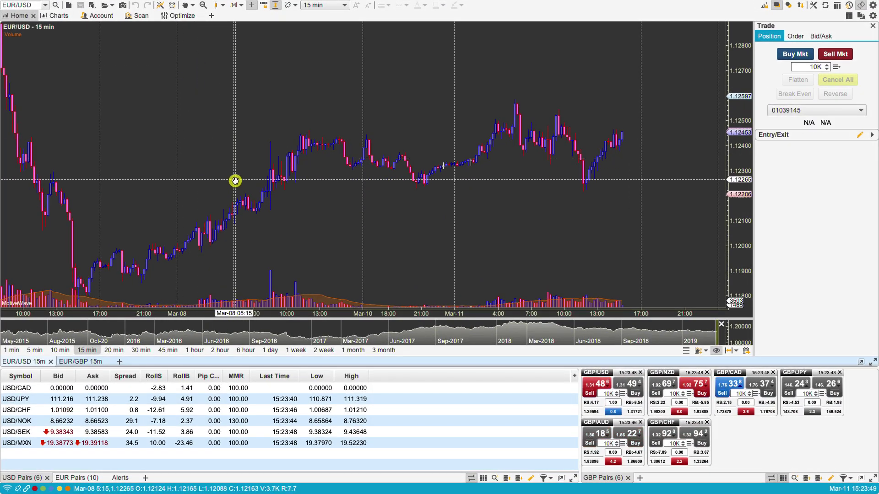